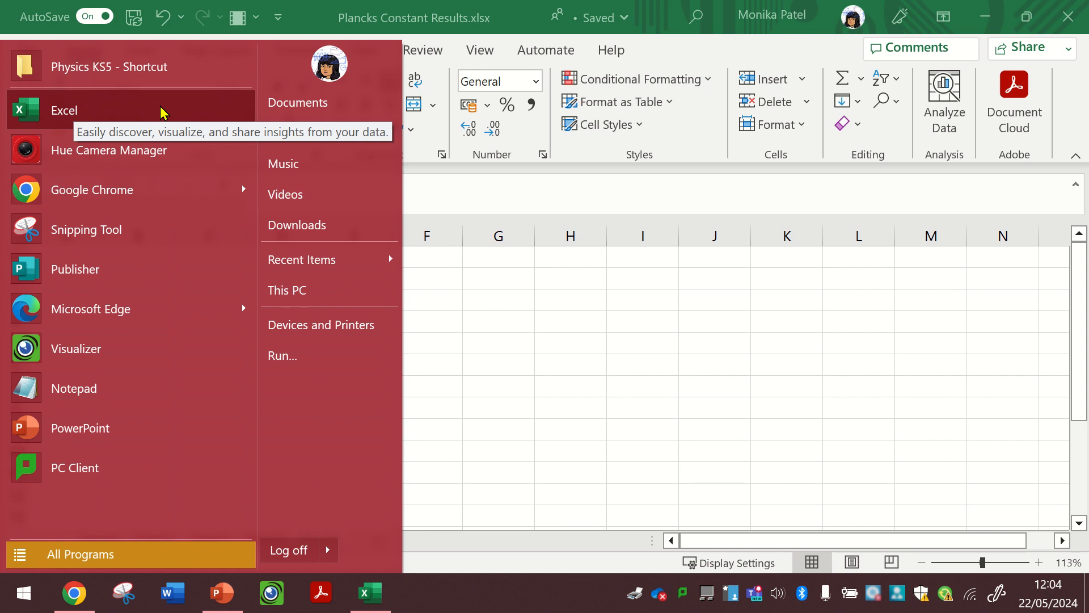
# - Create a new Excel workbook in the OneDrive My files folder
pyautogui.click(72, 591)
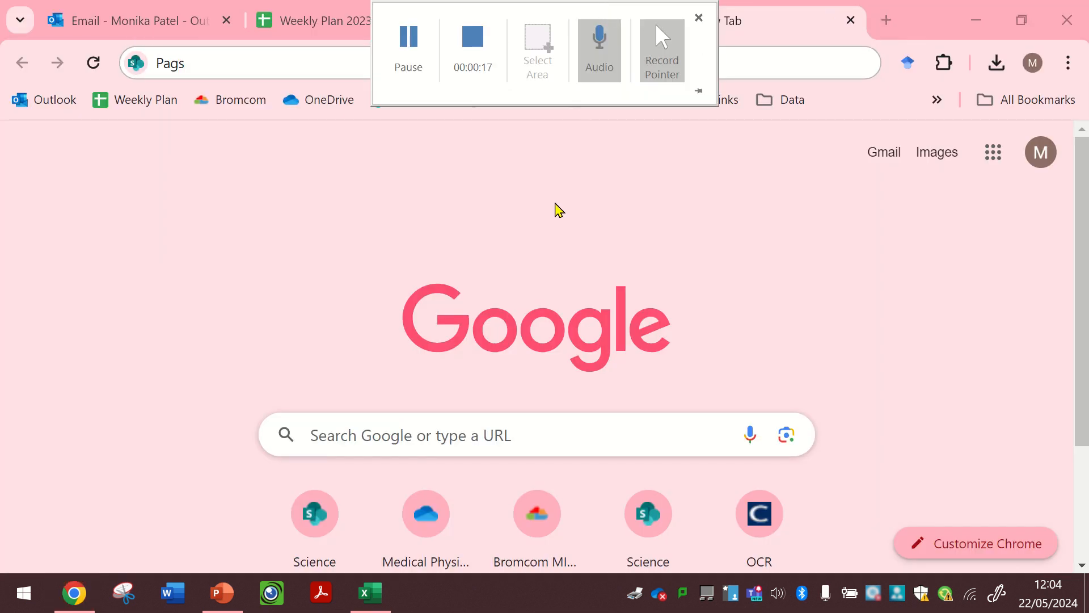
pyautogui.click(555, 203)
pyautogui.click(511, 30)
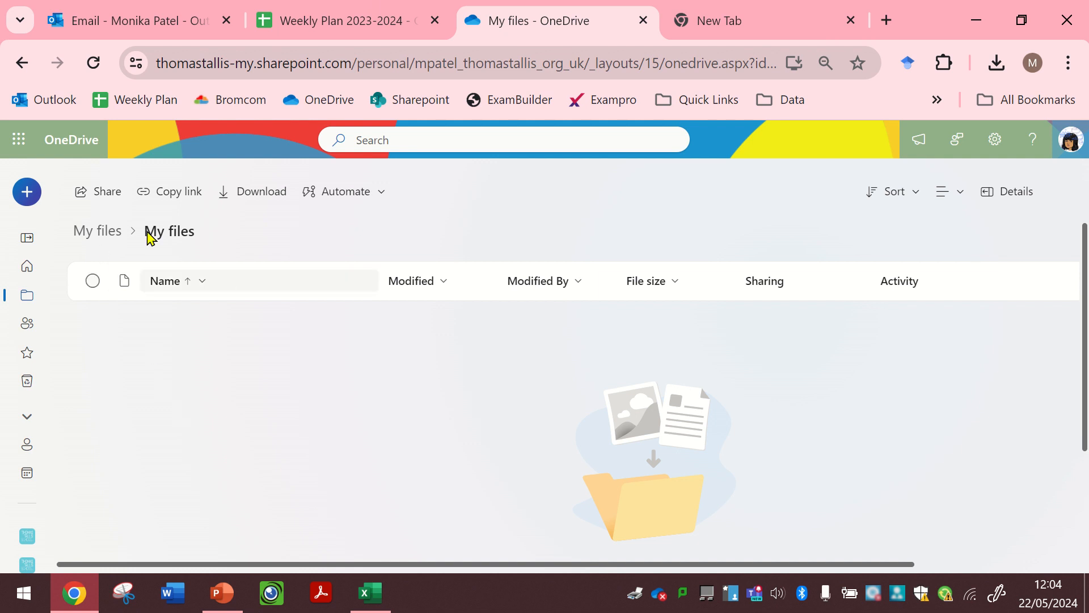
pyautogui.click(38, 201)
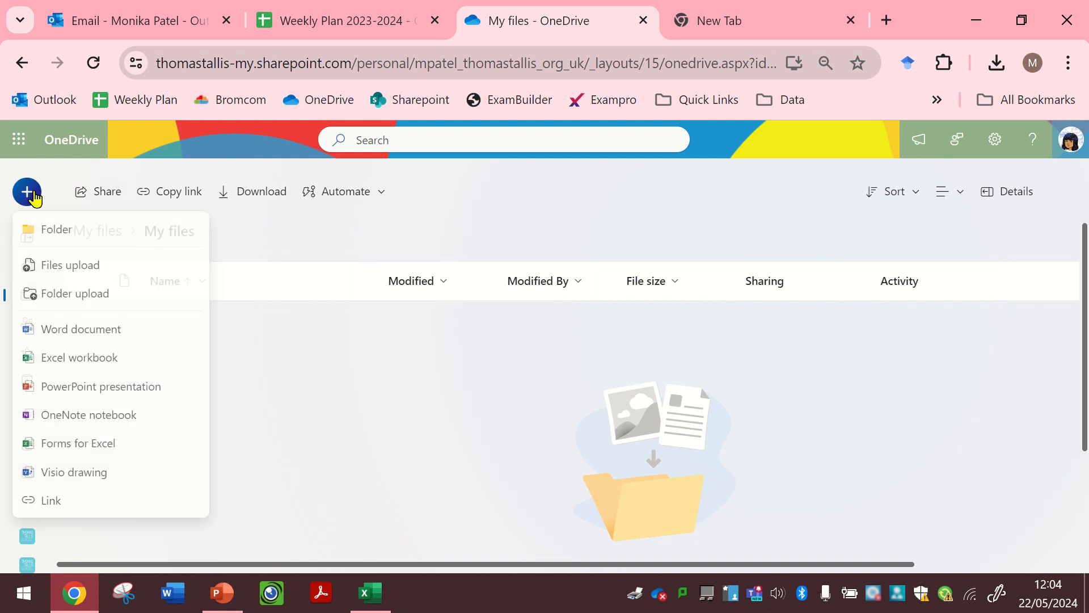
pyautogui.click(123, 358)
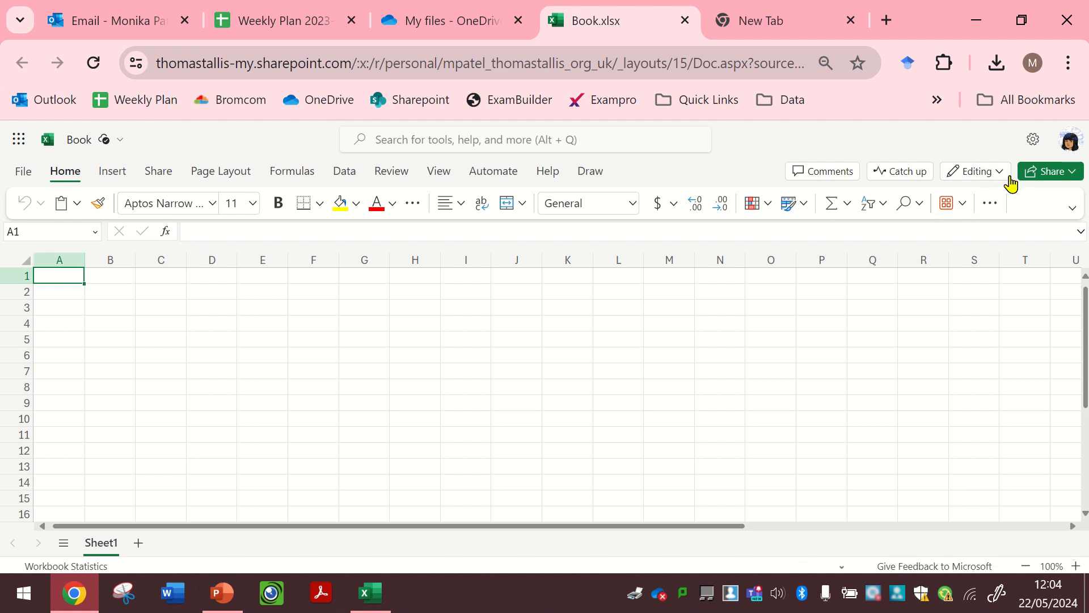
# - Open the new workbook in the desktop app and bring the Book.xlsx window to the front
pyautogui.click(999, 176)
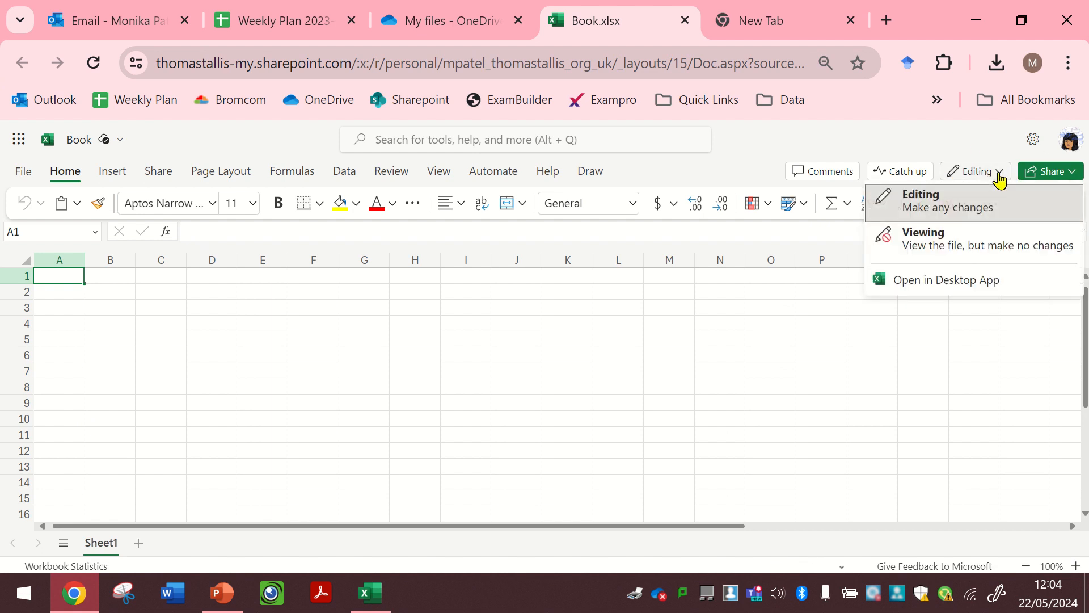
pyautogui.click(946, 282)
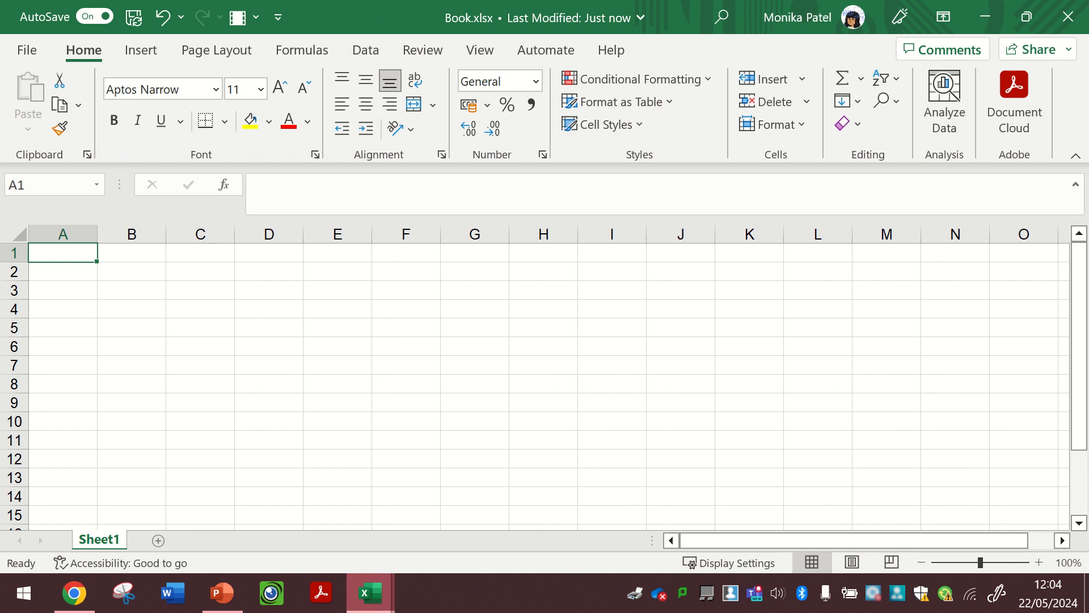
pyautogui.click(361, 603)
pyautogui.moveTo(309, 520)
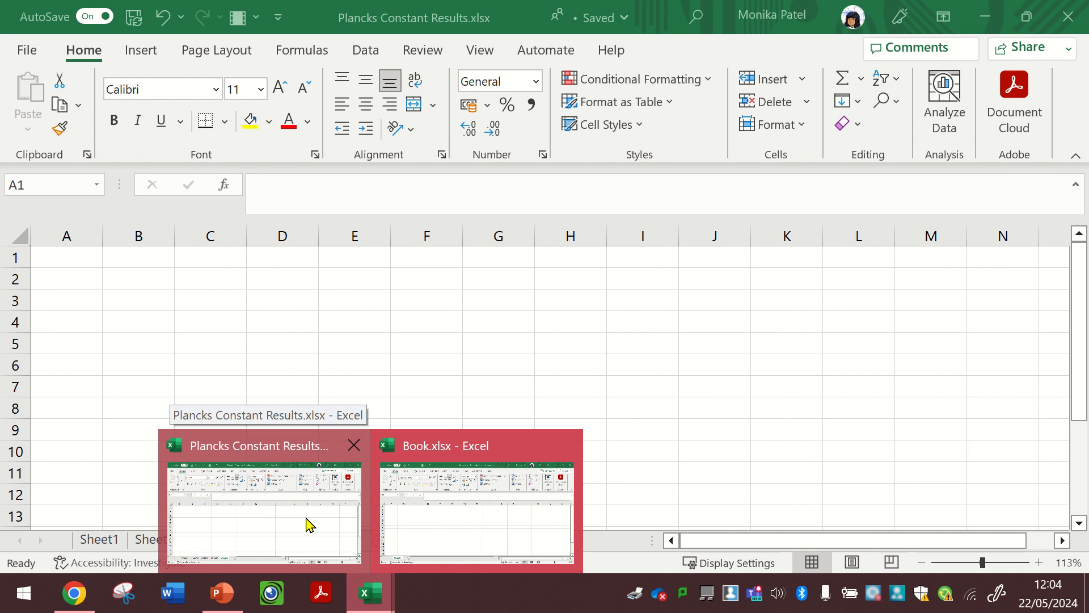
pyautogui.rightClick(404, 525)
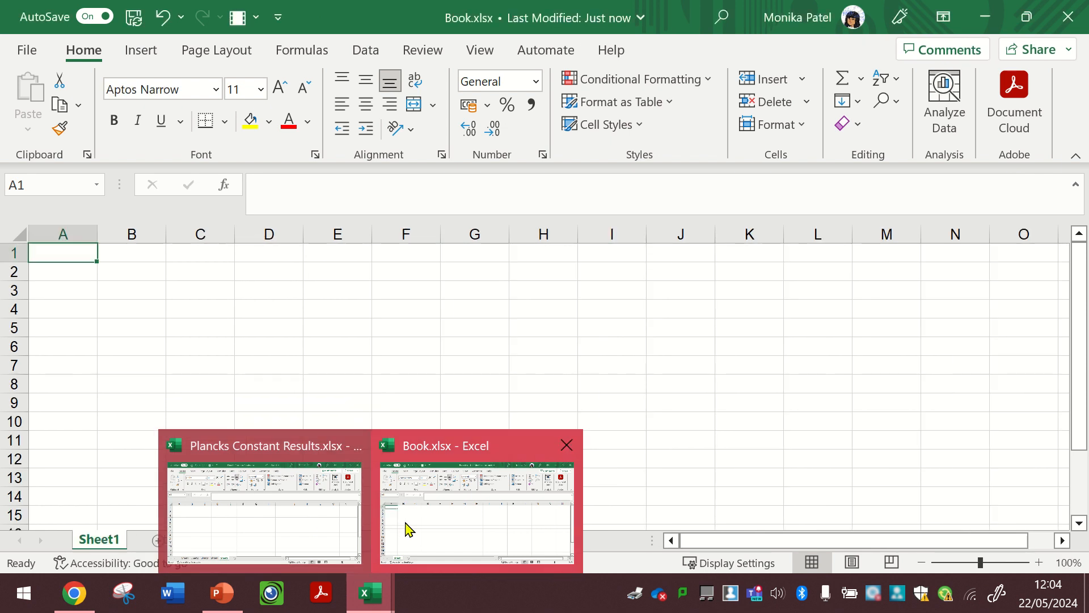
pyautogui.click(323, 518)
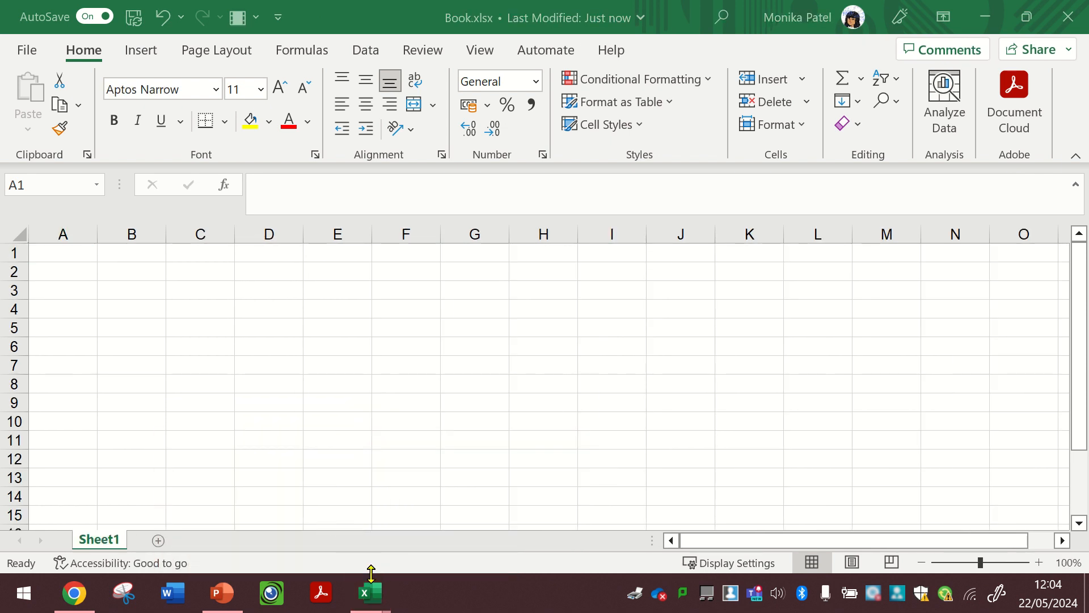
pyautogui.click(373, 593)
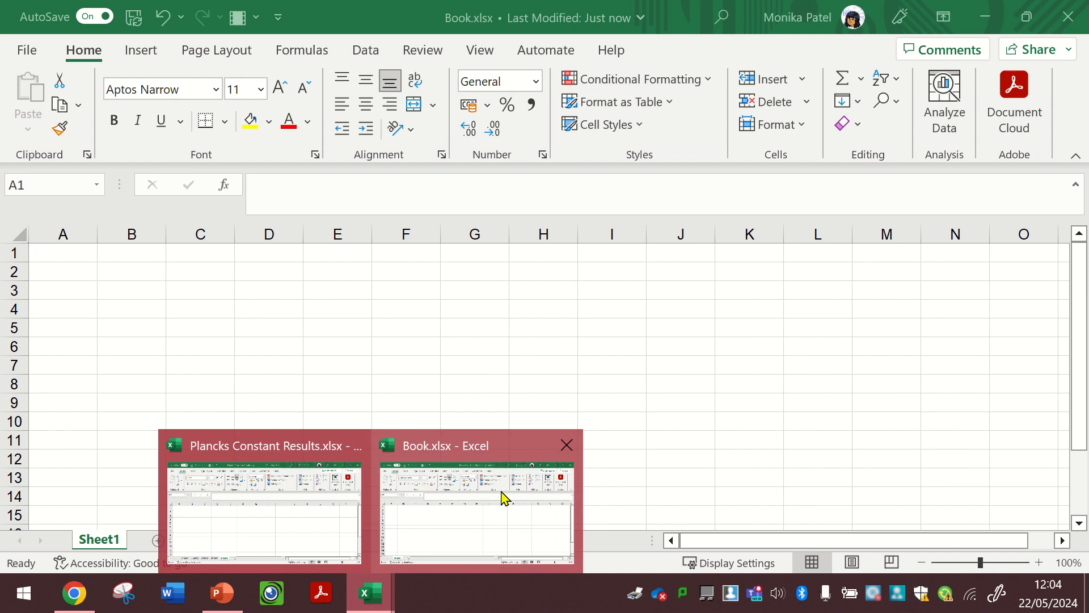
pyautogui.click(441, 495)
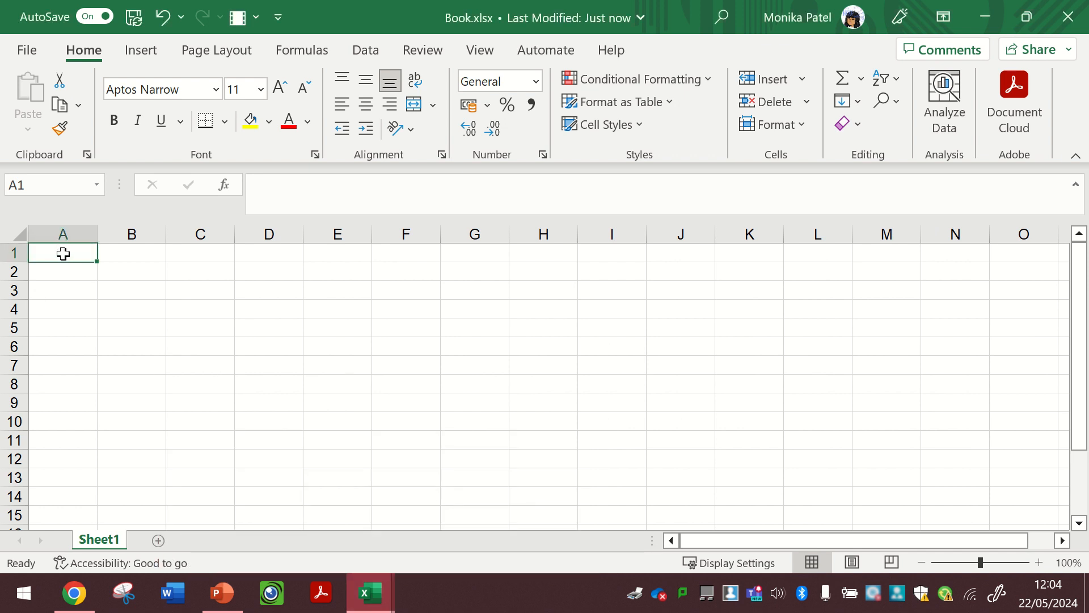
# - Enter the heading Wavelength (nm) in cell A1
pyautogui.write('Wav')
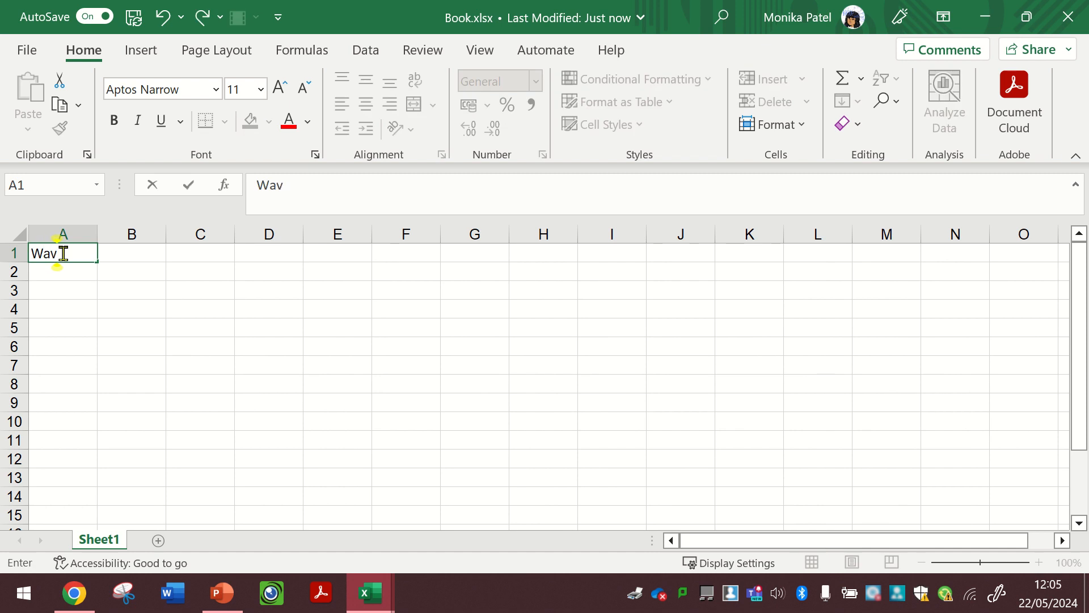
pyautogui.write('elength')
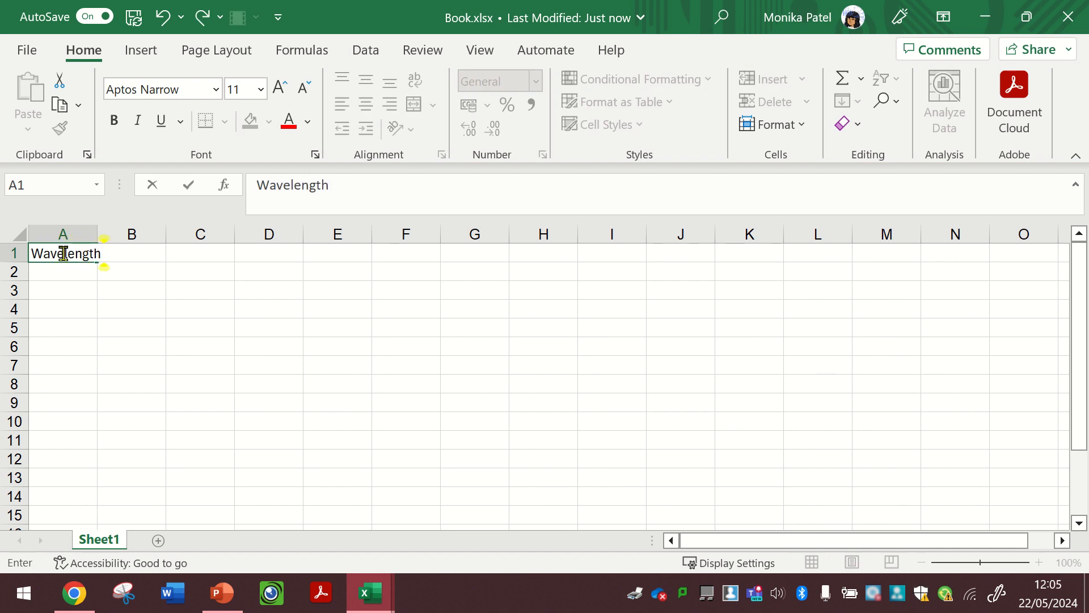
pyautogui.write(' (nm)')
pyautogui.press('Return')
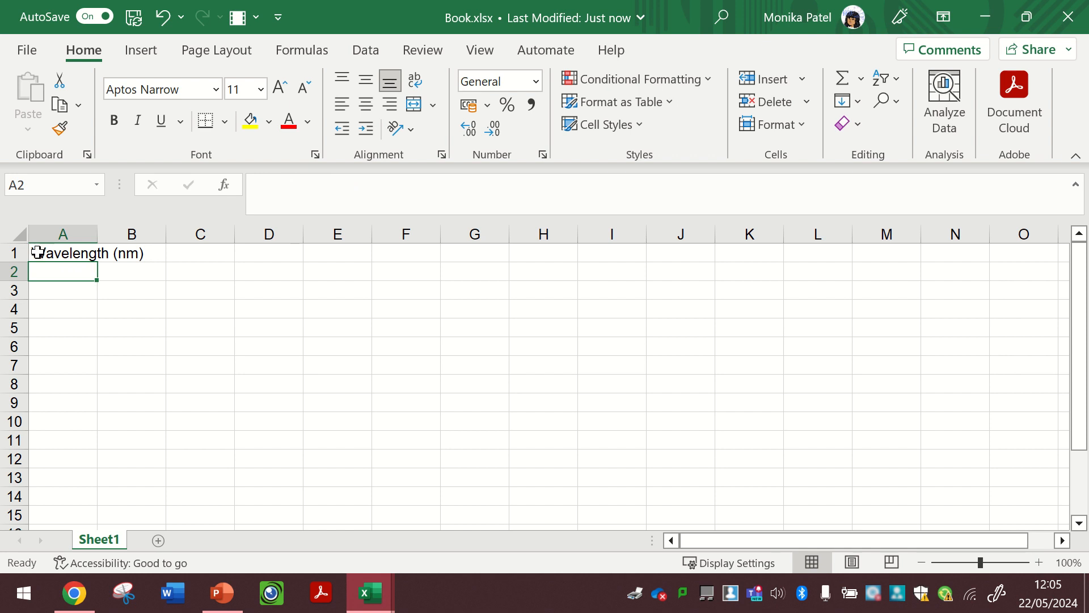
# - Widen column A to fit the wavelength heading
pyautogui.scroll(1, 74, 271)
pyautogui.scroll(4, 75, 271)
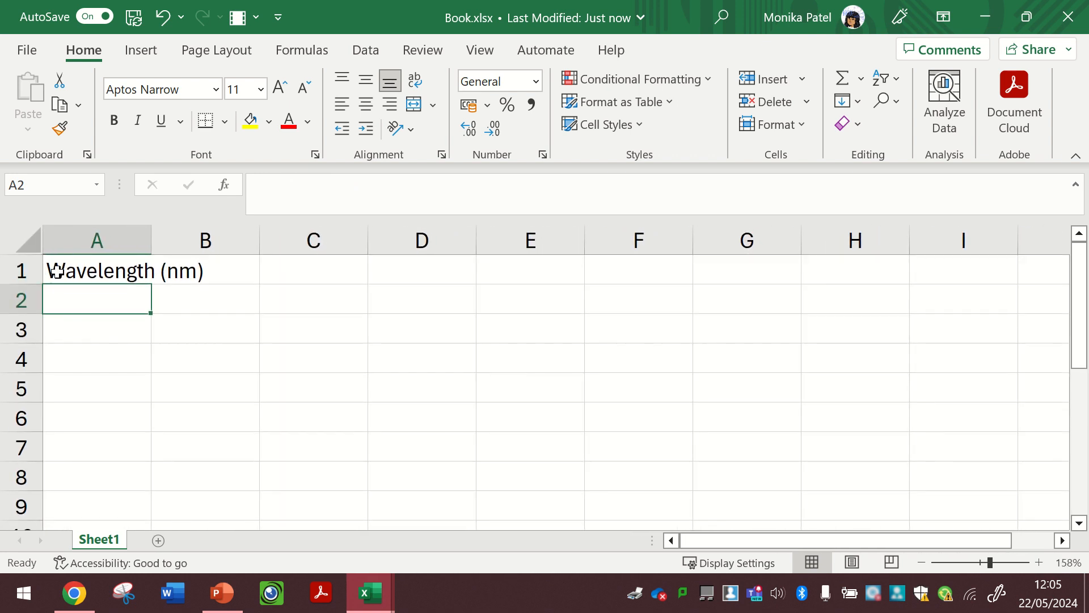
pyautogui.moveTo(152, 237); pyautogui.dragTo(149, 250)
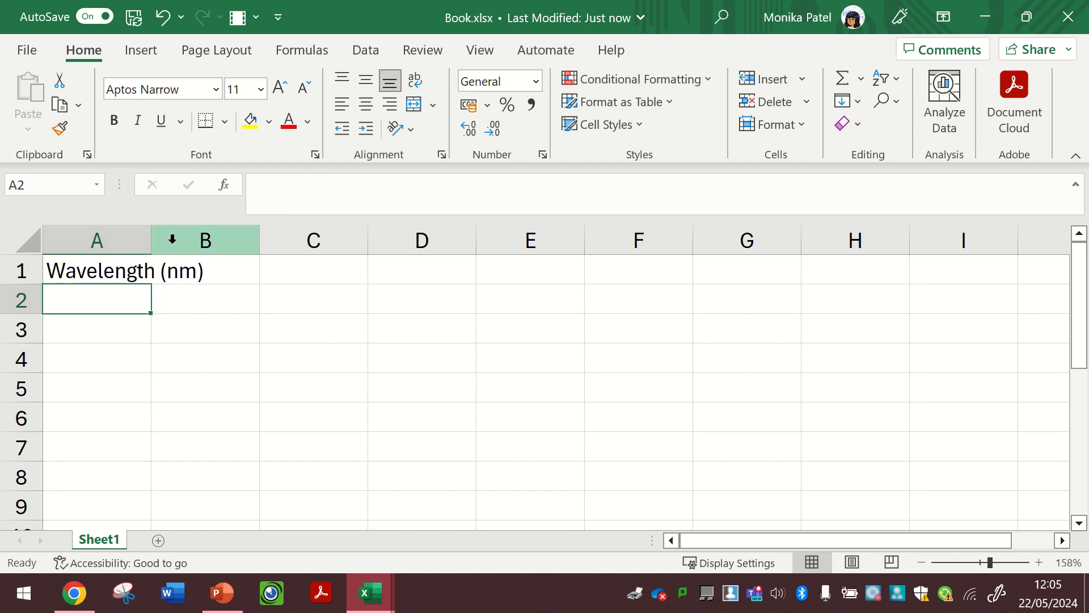
pyautogui.moveTo(150, 238); pyautogui.dragTo(216, 247)
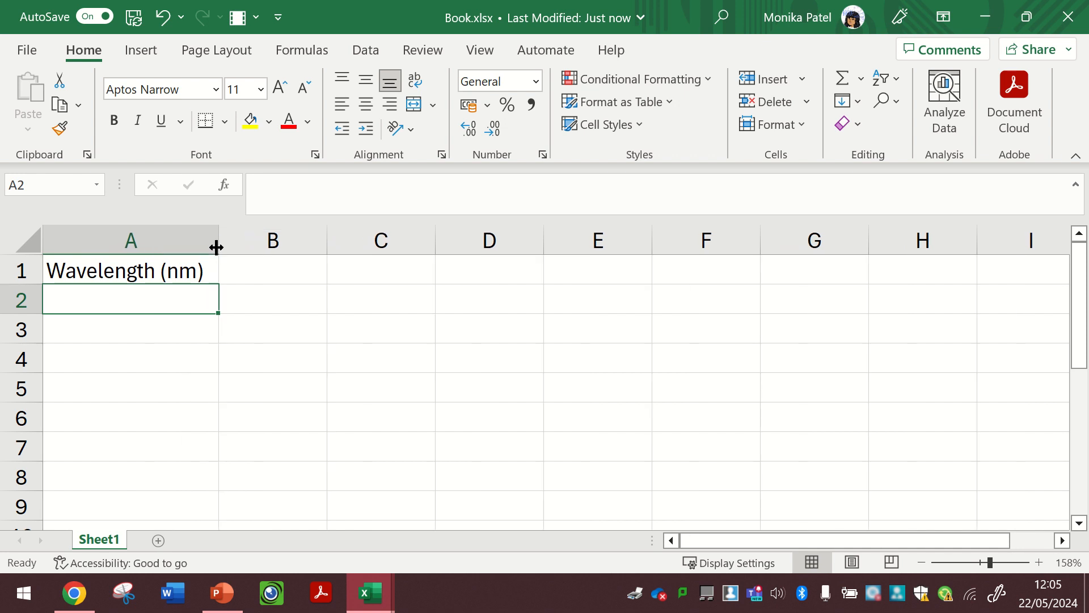
# - Enter the heading 1/wavelength (m-1) in cell B1 and widen column B to fit it
pyautogui.click(255, 263)
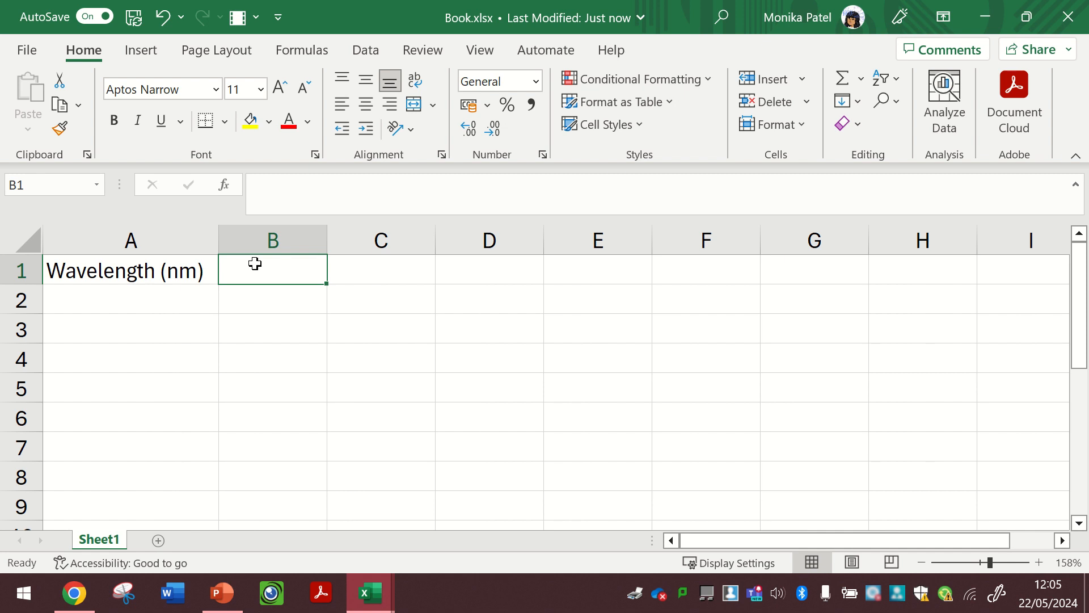
pyautogui.write('1')
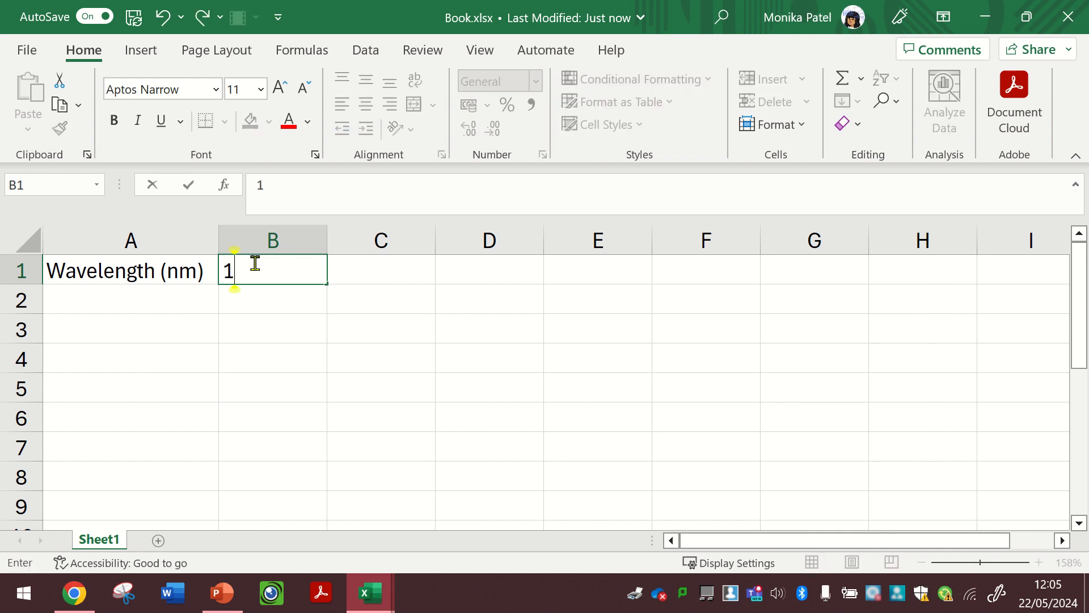
pyautogui.write('/wavelen')
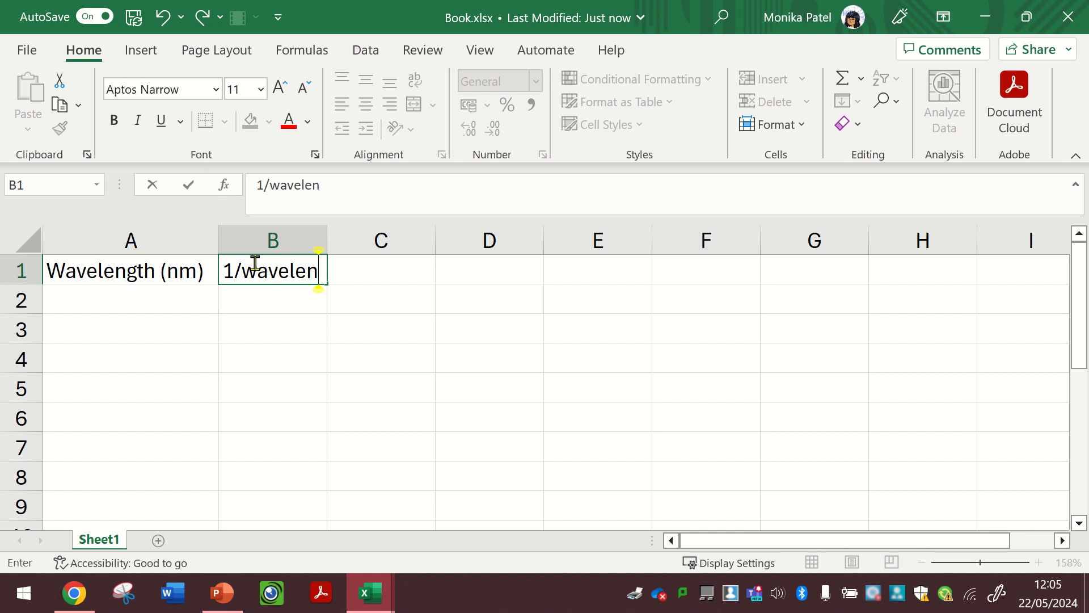
pyautogui.write('gth (')
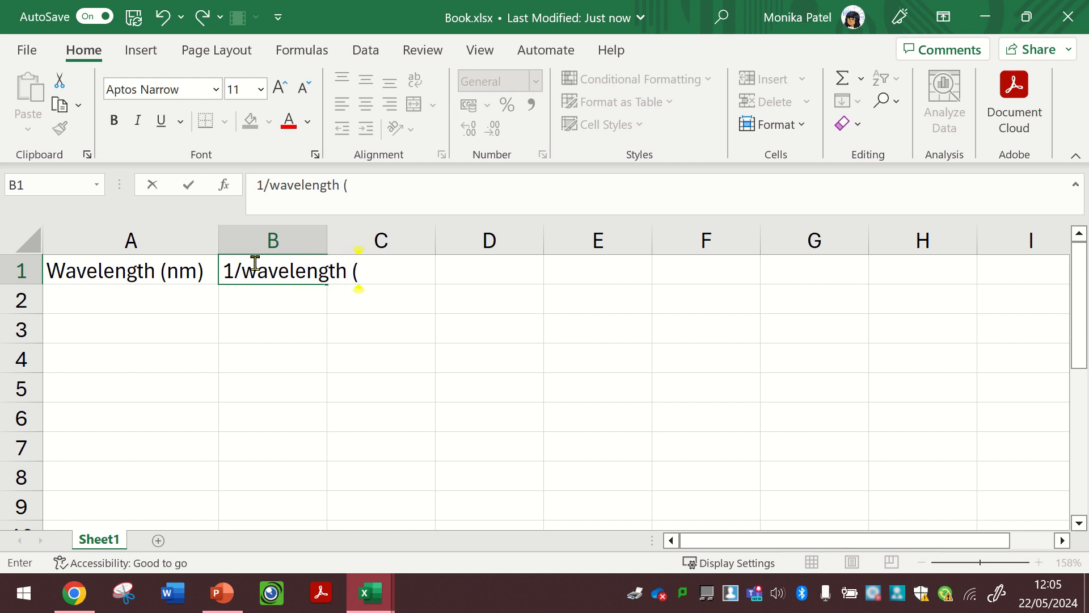
pyautogui.write('m-1)')
pyautogui.press('Return')
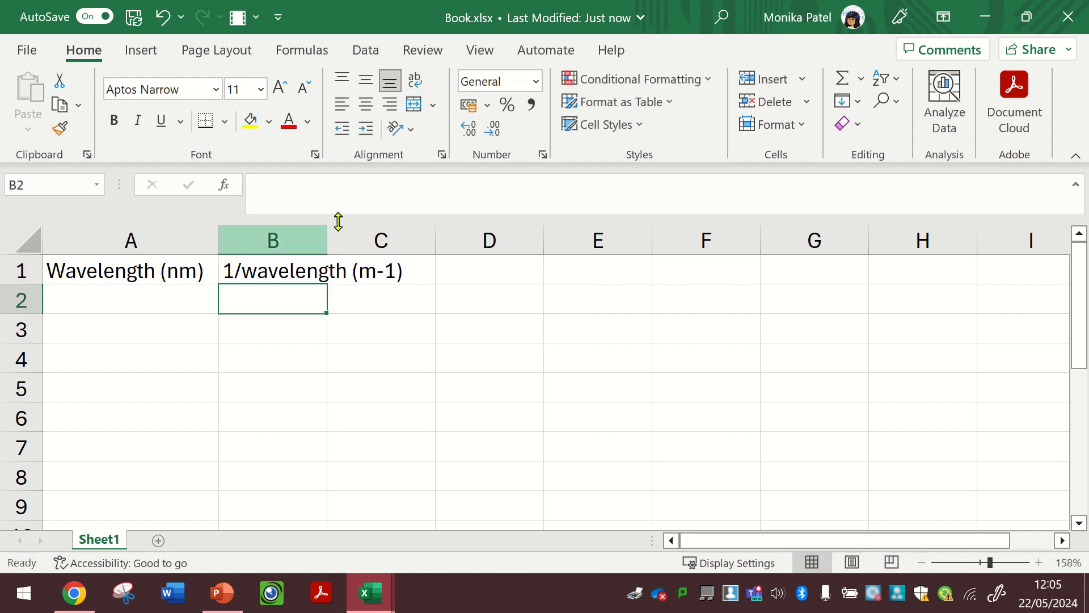
pyautogui.moveTo(329, 238); pyautogui.dragTo(414, 241)
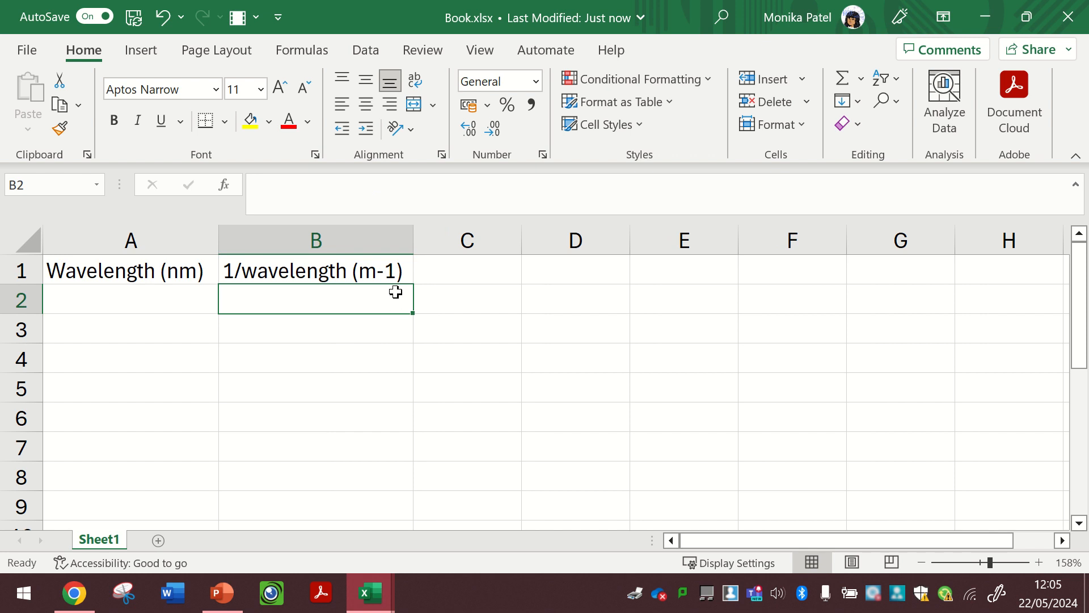
# - Format the -1 in B1's heading as superscript using the Format Cells font effects
pyautogui.click(393, 270)
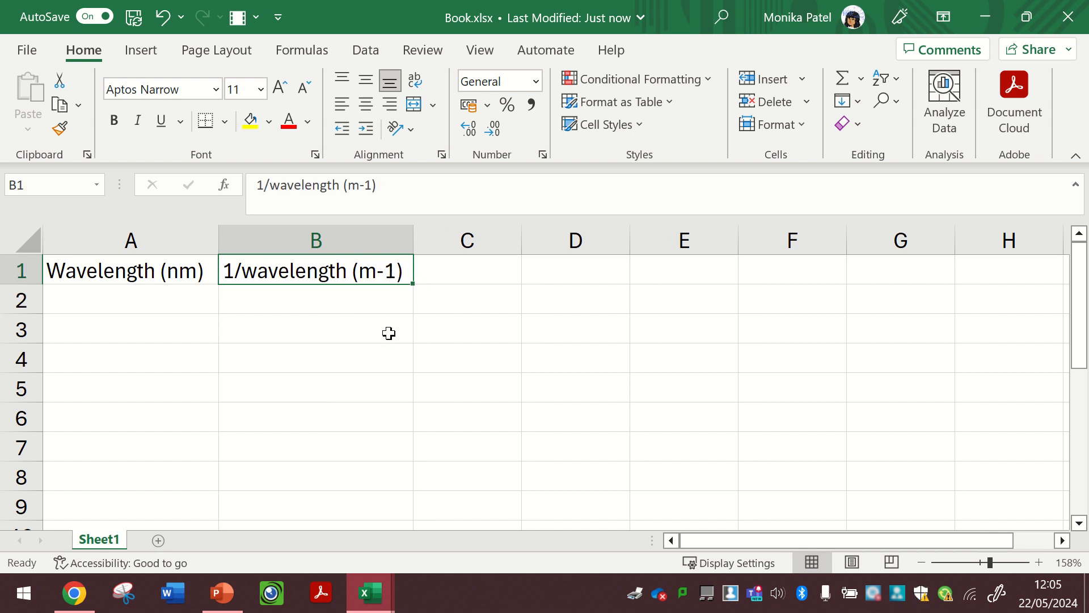
pyautogui.doubleClick(378, 274)
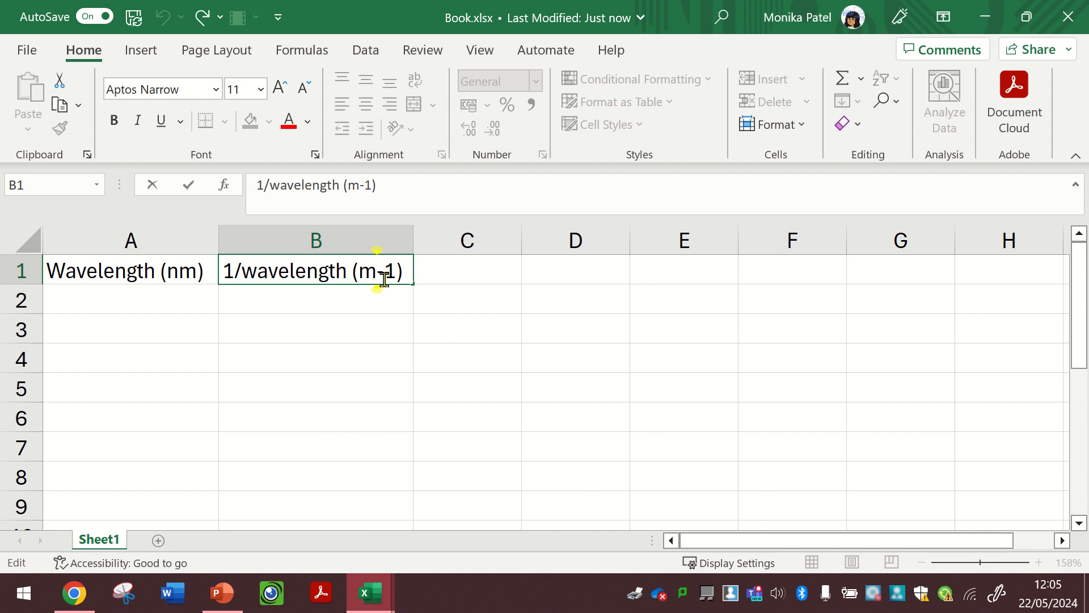
pyautogui.moveTo(376, 273); pyautogui.dragTo(397, 273)
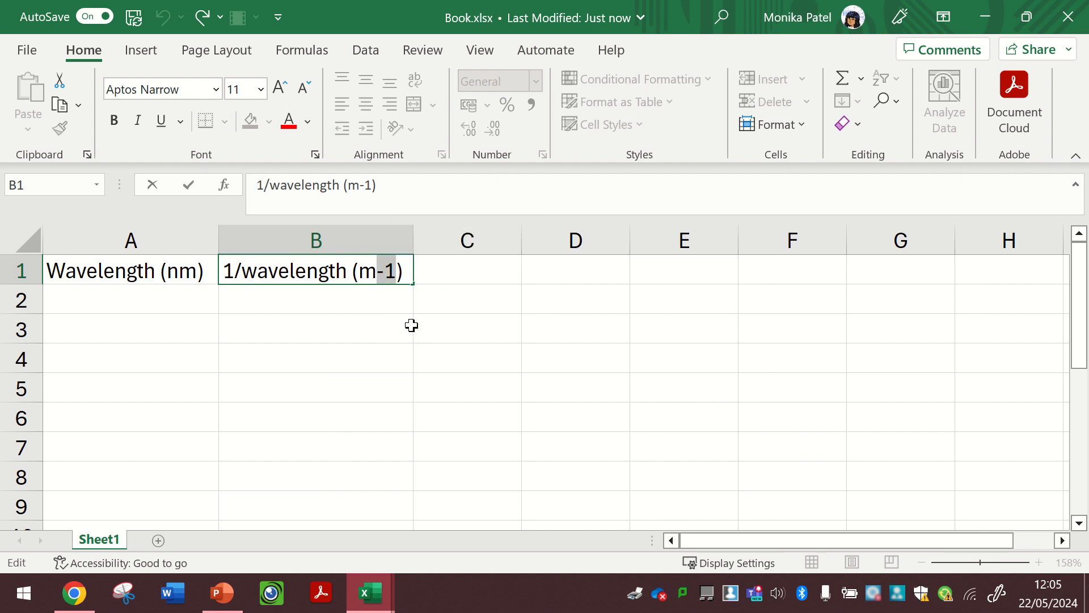
pyautogui.rightClick(388, 273)
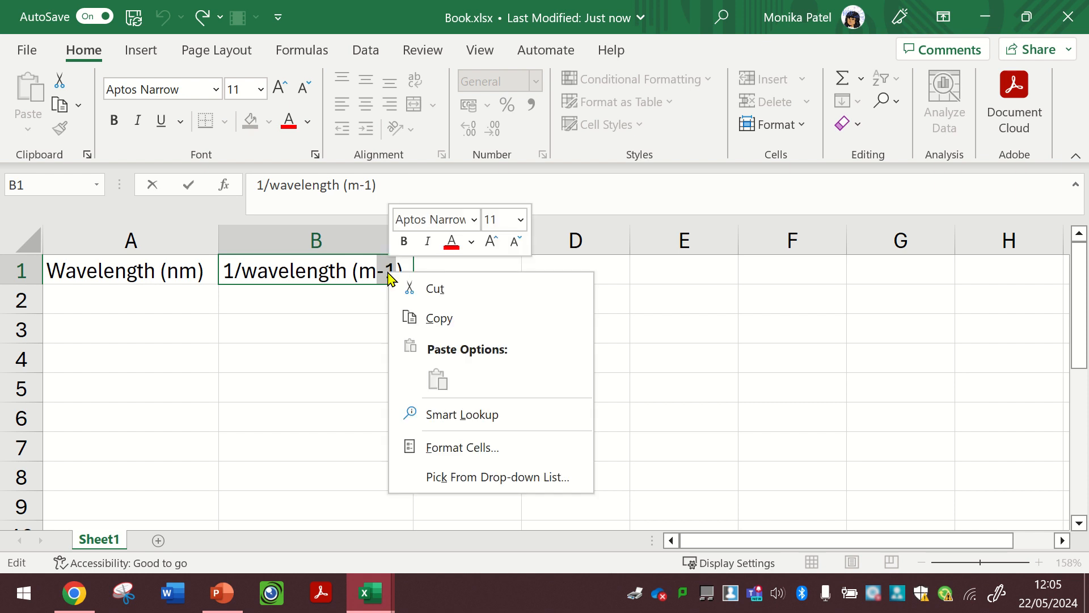
pyautogui.click(460, 446)
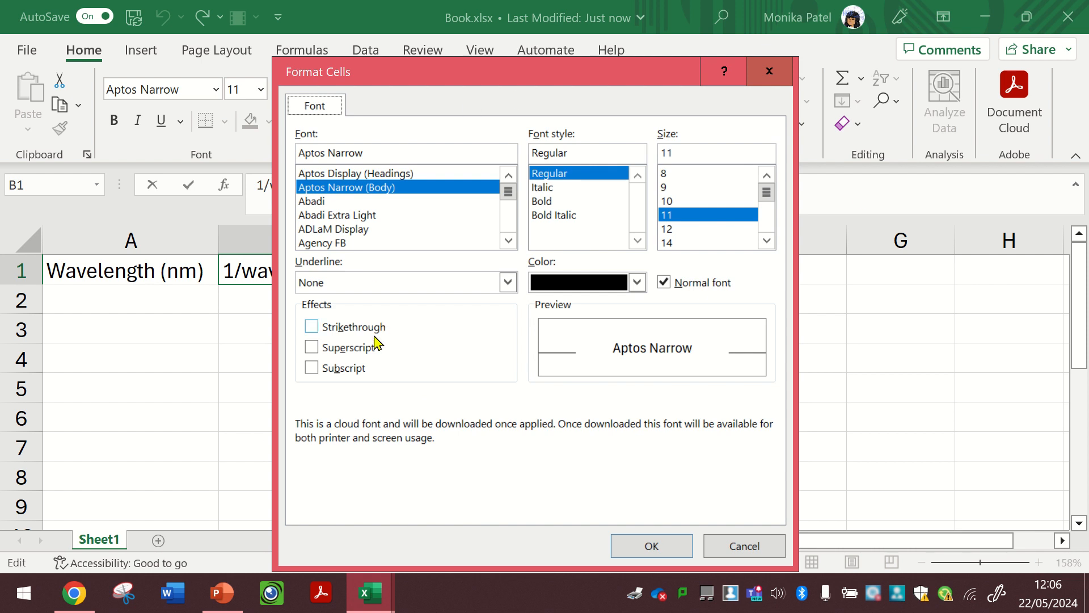
pyautogui.click(349, 348)
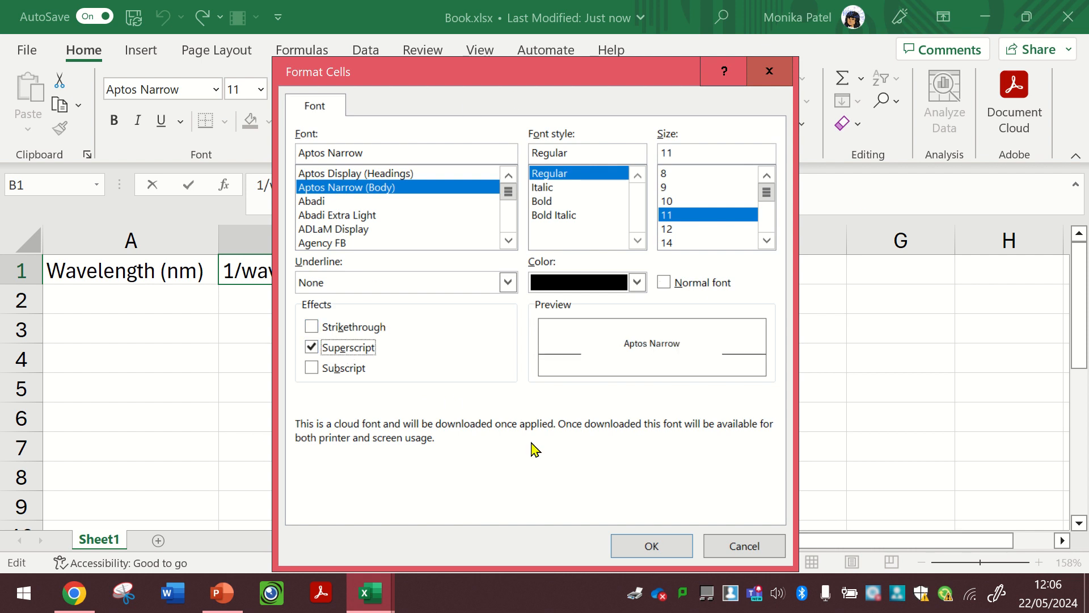
pyautogui.click(653, 546)
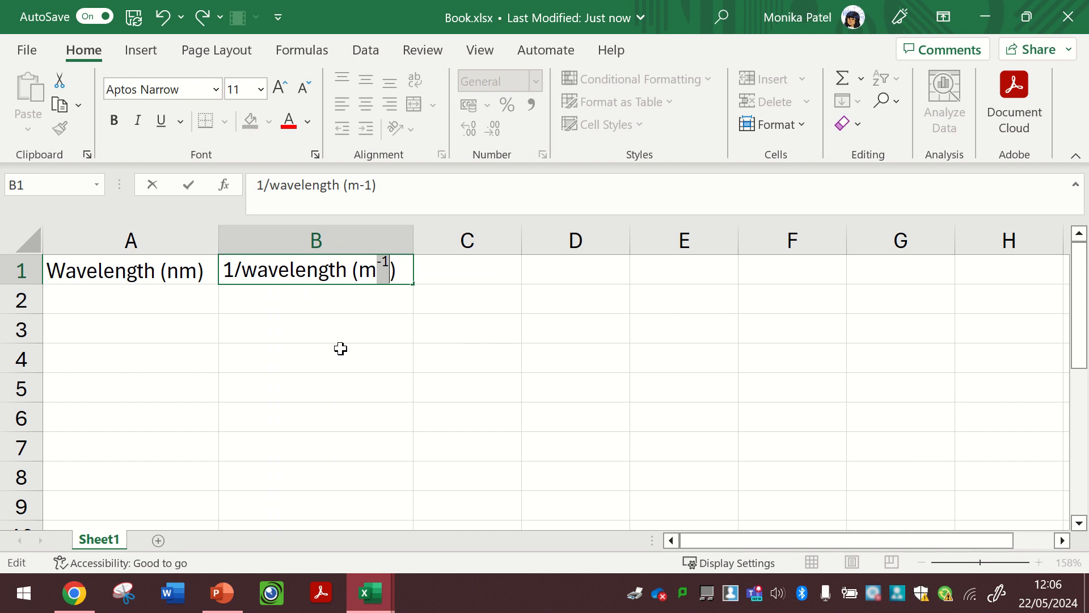
pyautogui.click(432, 312)
pyautogui.click(346, 266)
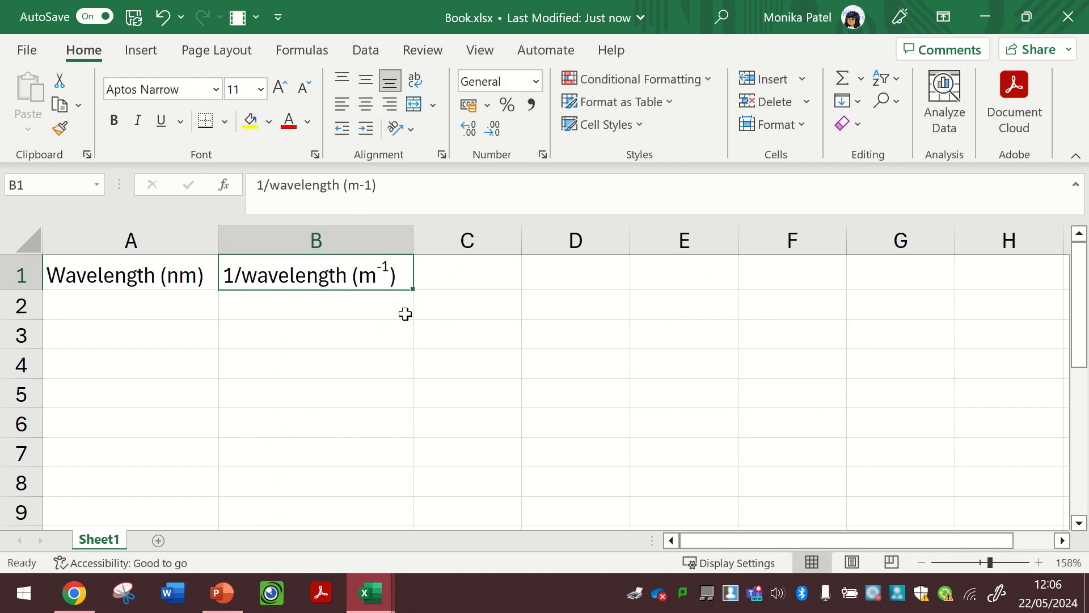
# - Enter the heading p.d. (V) in cell C1
pyautogui.click(453, 280)
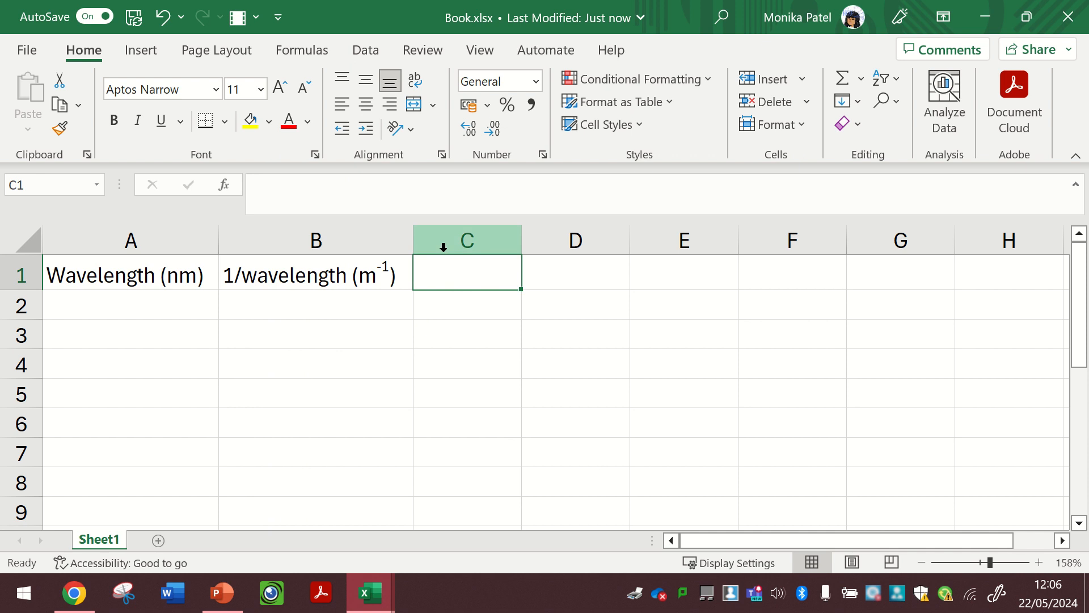
pyautogui.write('p.')
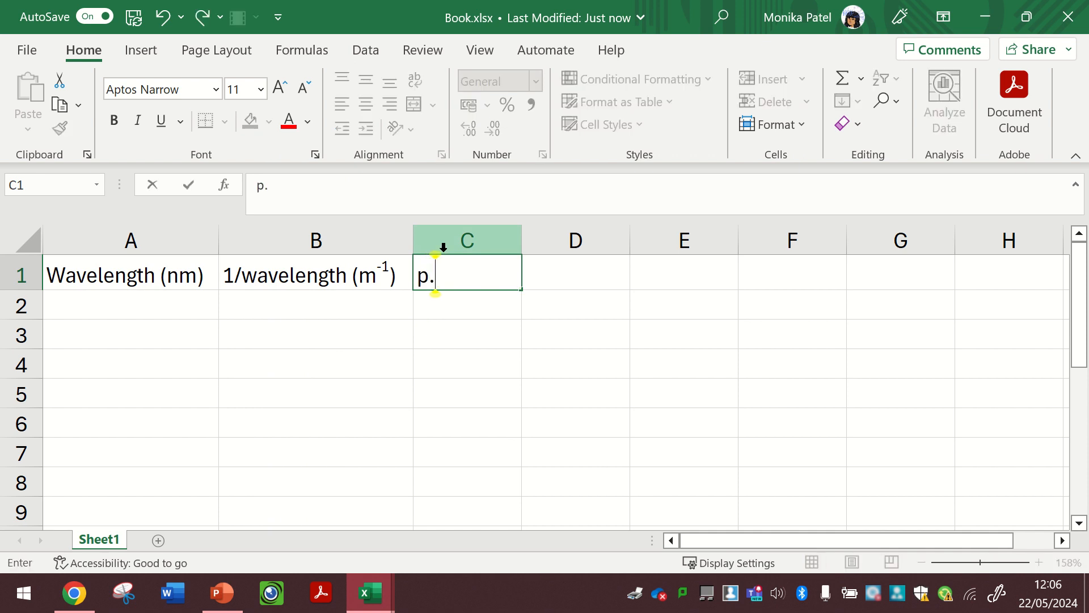
pyautogui.write('d. (v)')
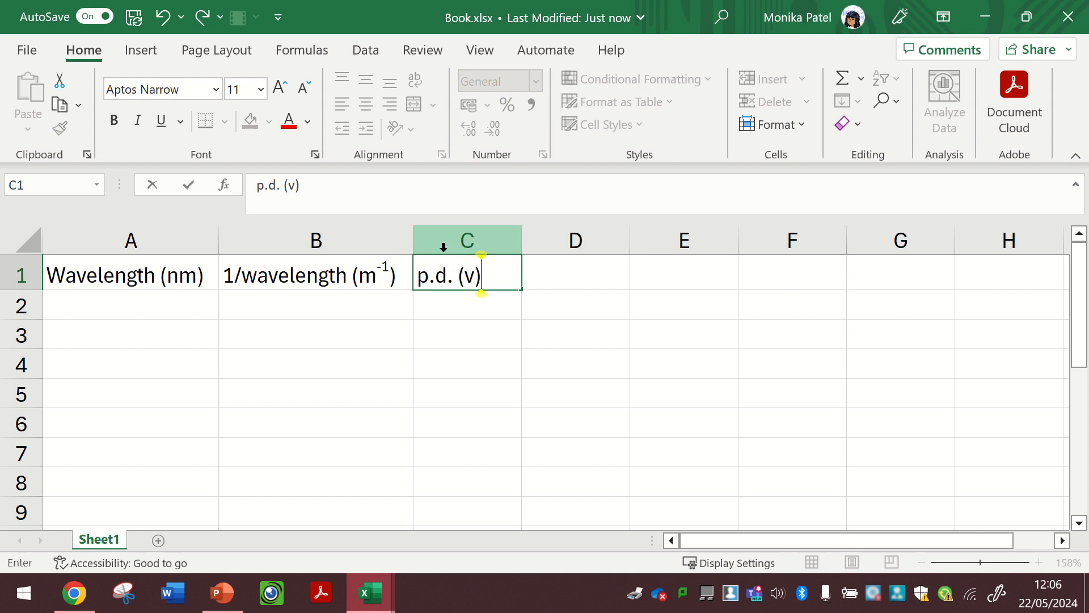
pyautogui.press('BackSpace')
pyautogui.press('BackSpace')
pyautogui.write('V)')
pyautogui.press('Tab')
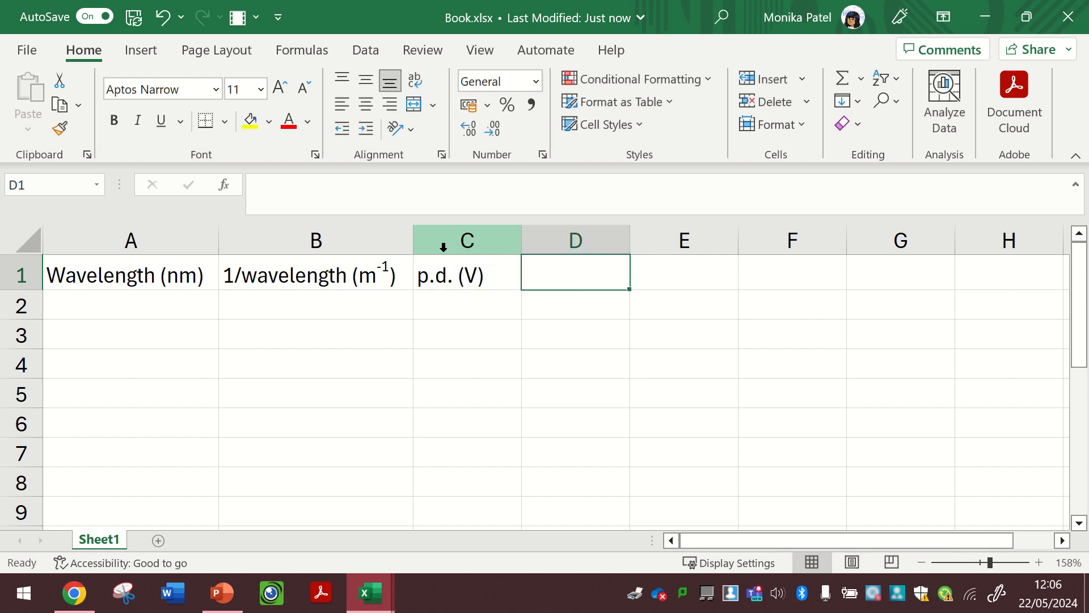
# - Change the C1 heading to p.d. 1 (V)
pyautogui.press('Left')
pyautogui.click(289, 185)
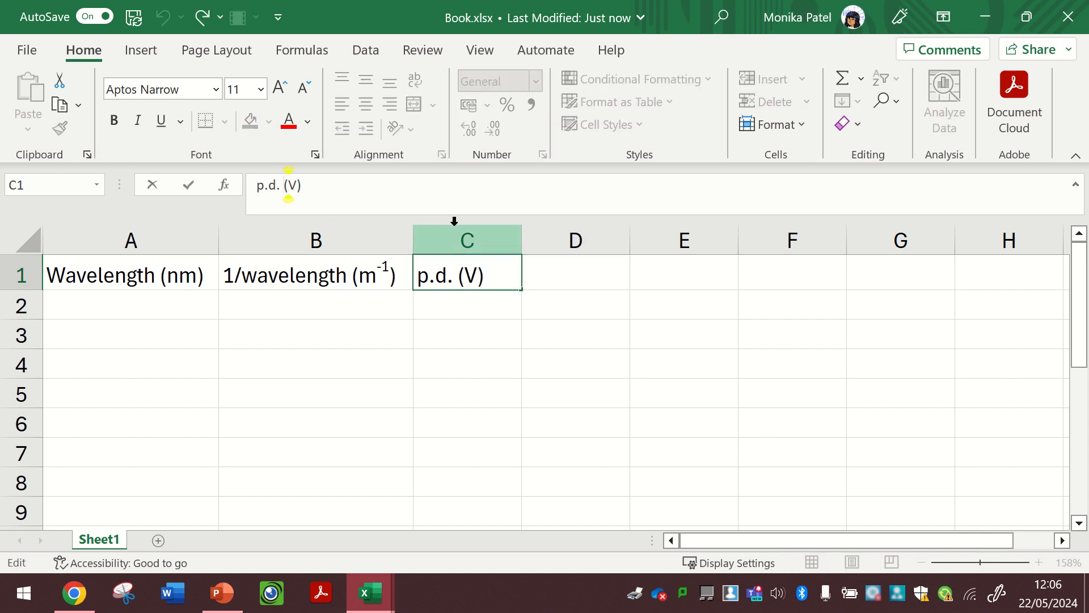
pyautogui.write('1')
# - Enter the heading p.d. 2 (V) in cell D1
pyautogui.click(593, 270)
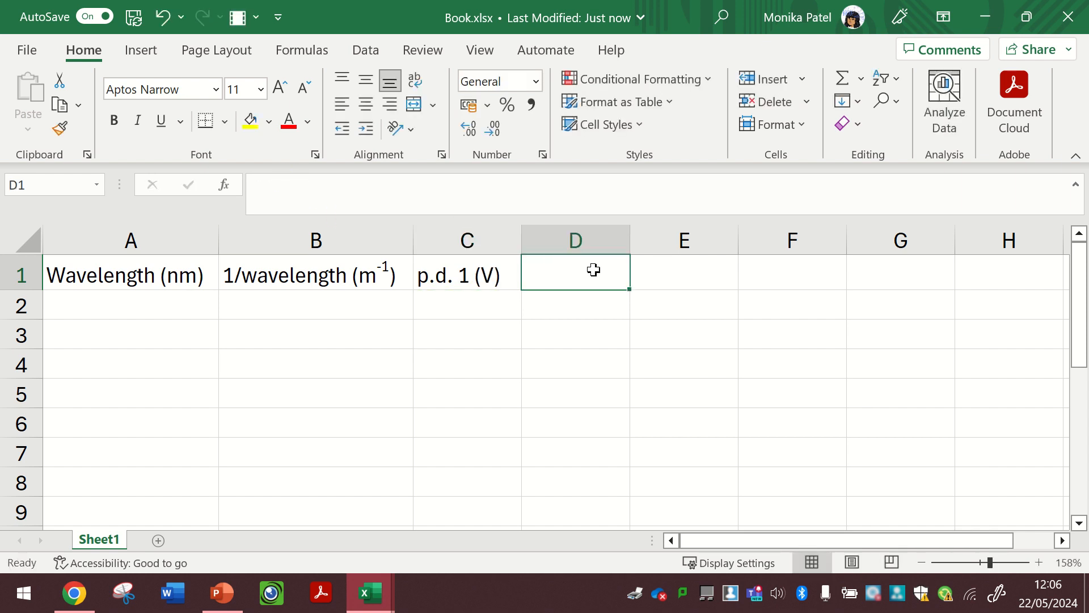
pyautogui.write('p.d. 2(')
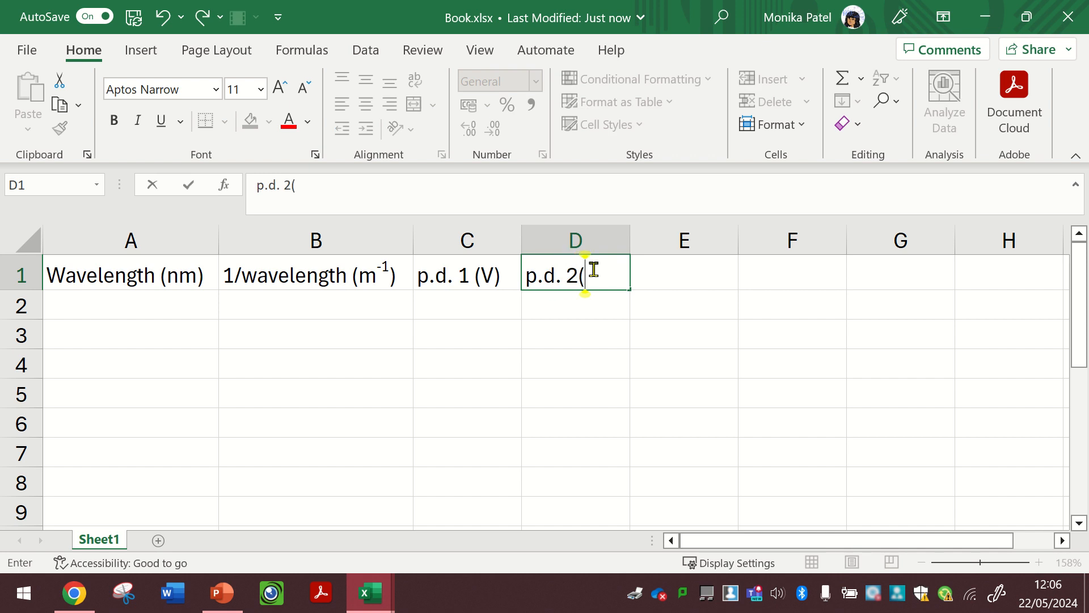
pyautogui.press('BackSpace')
pyautogui.write(' (V)')
pyautogui.press('Return')
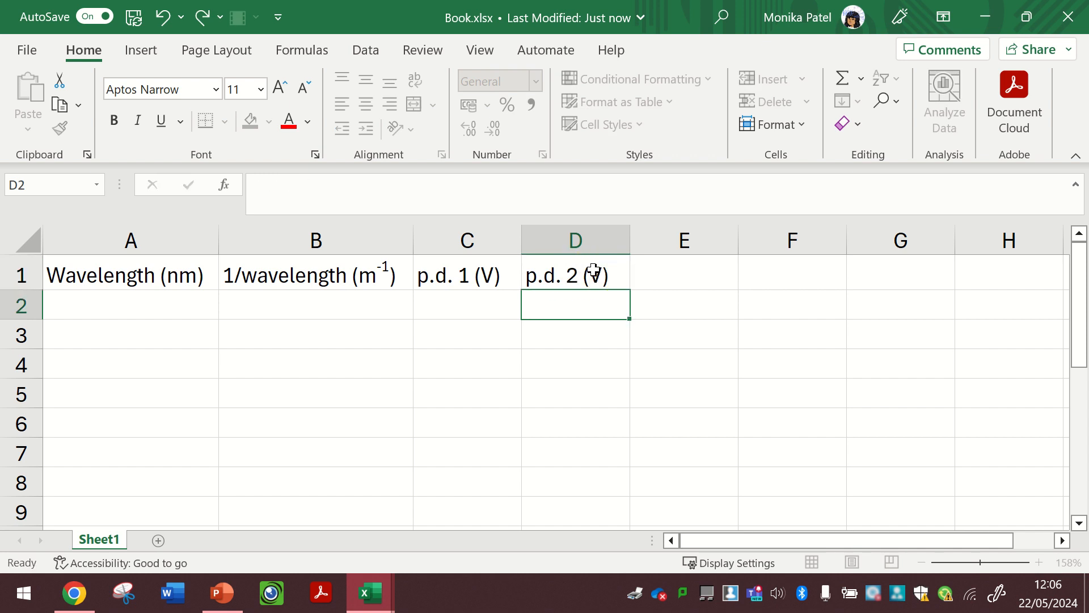
# - Enter the heading p.d 3 (V) in cell E1
pyautogui.click(650, 271)
pyautogui.write('p.d')
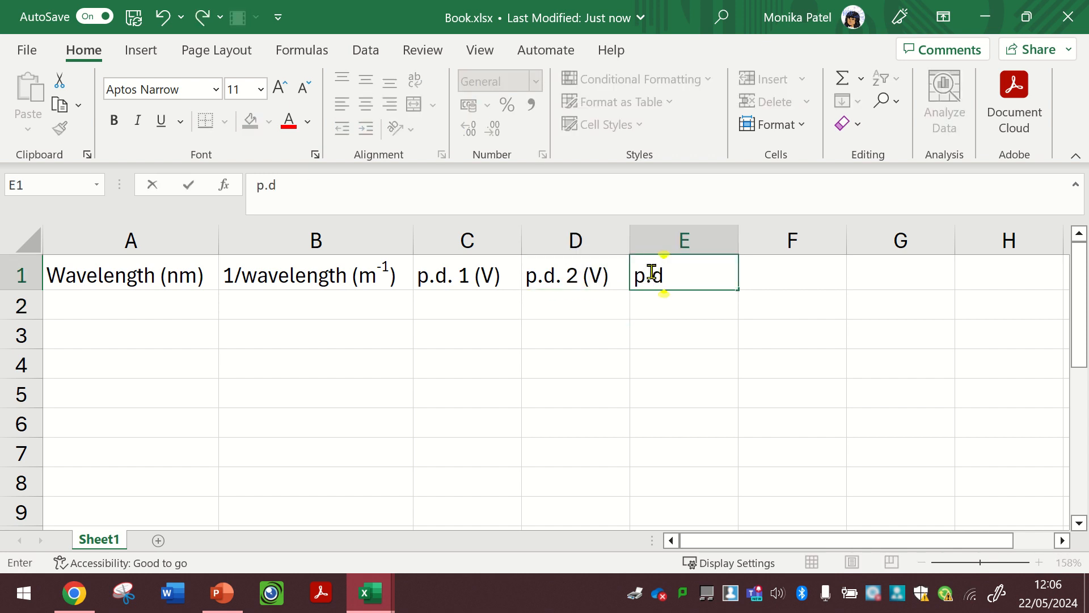
pyautogui.write(' 3 (V)')
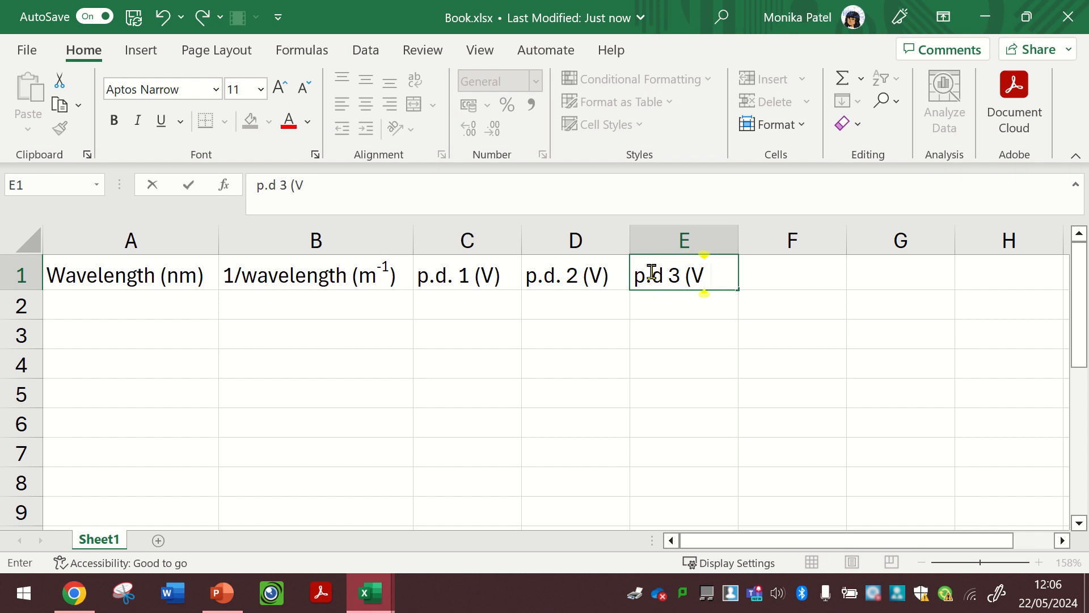
pyautogui.press('Return')
# - Enter the heading p.d. average (V) in cell F1 and widen column F to fit it
pyautogui.click(796, 263)
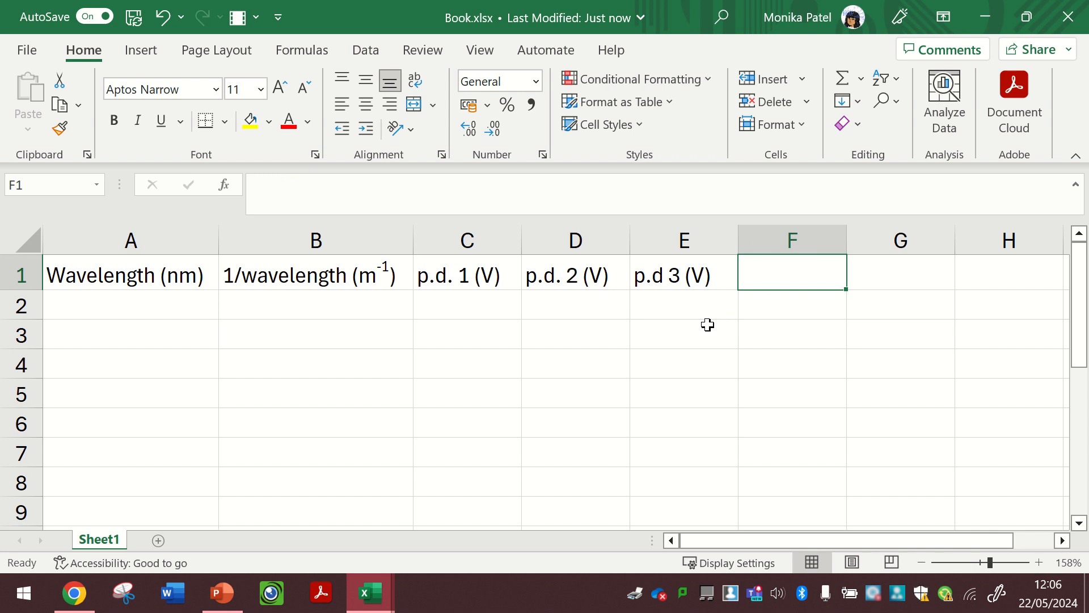
pyautogui.write('A')
pyautogui.press('BackSpace')
pyautogui.write('p.d. A')
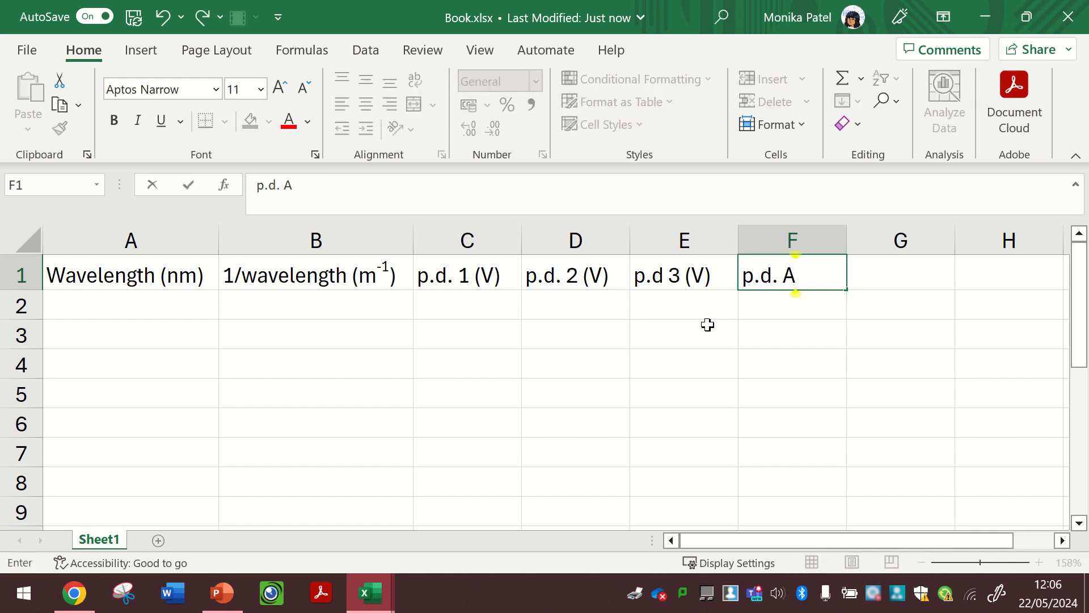
pyautogui.press('BackSpace')
pyautogui.write('avera')
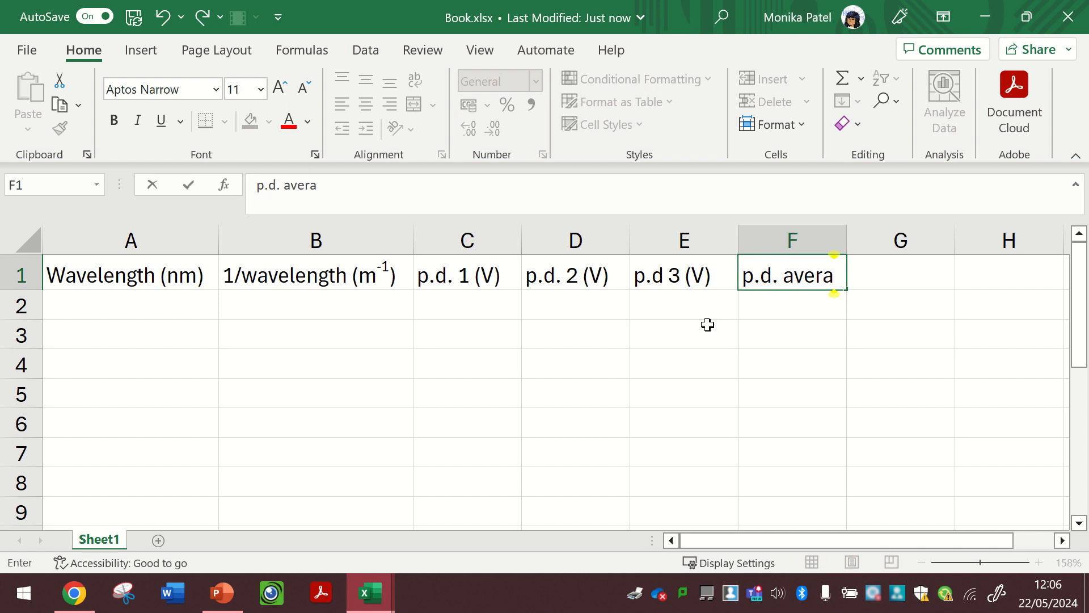
pyautogui.write('ge (V)')
pyautogui.press('Return')
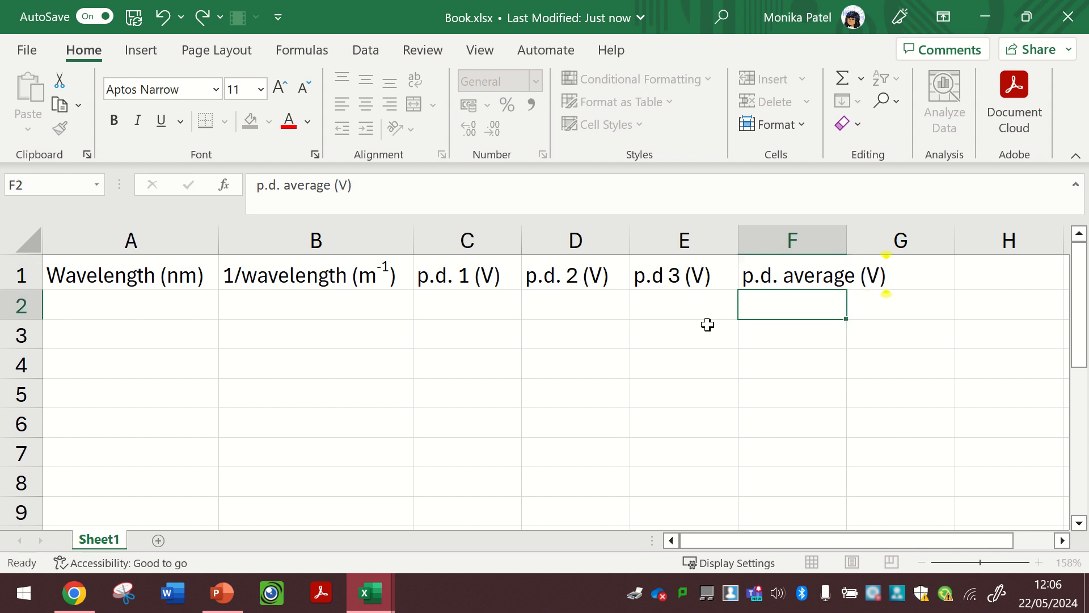
pyautogui.click(794, 276)
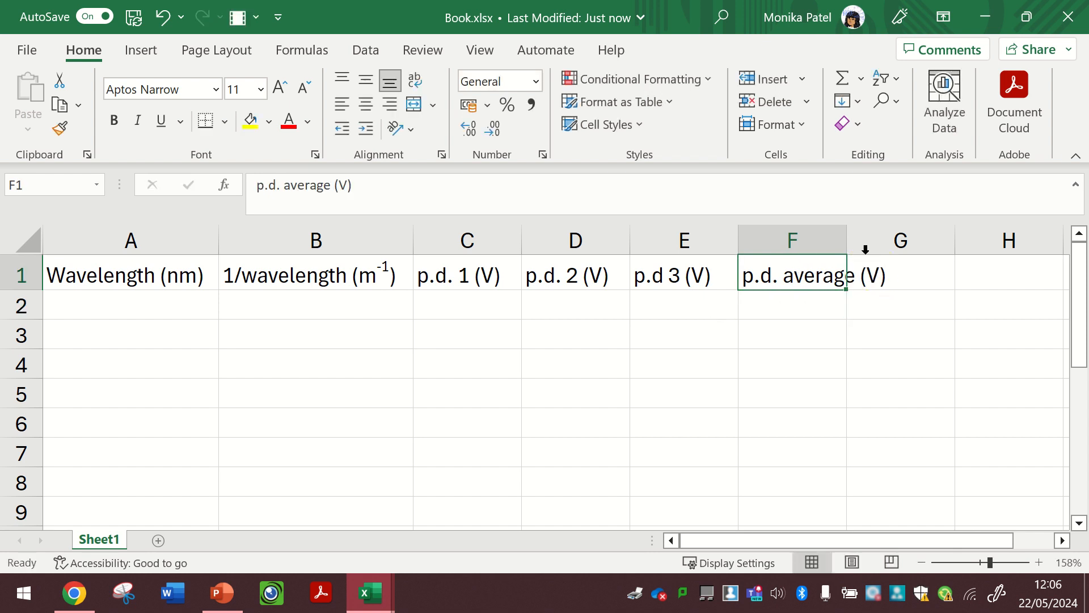
pyautogui.moveTo(846, 244); pyautogui.dragTo(903, 245)
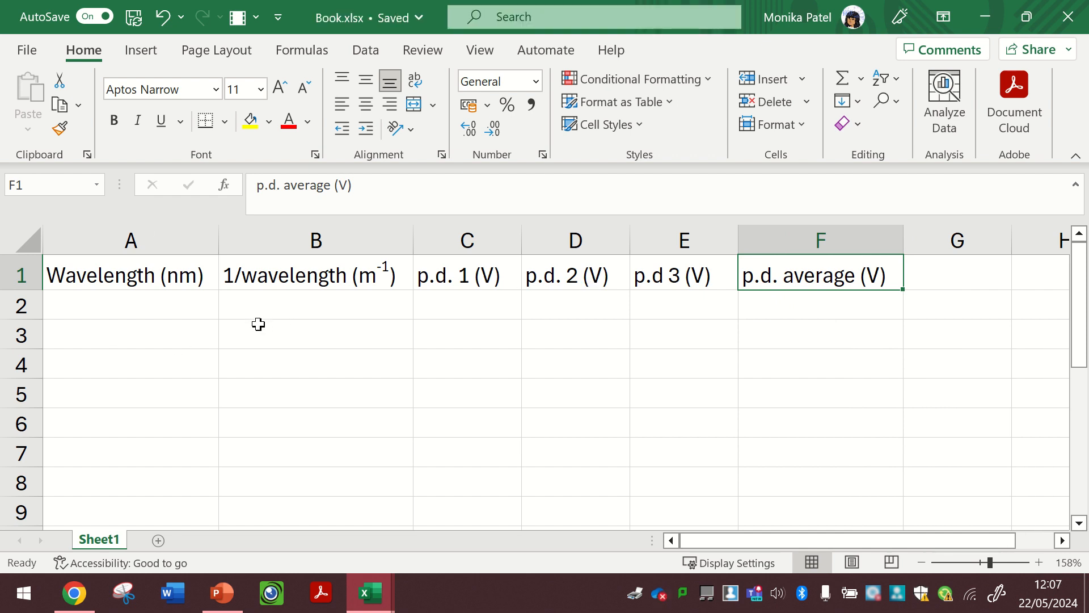
# - Fill the table with the wavelength readings in A2:A8 and the three p.d. readings in C2:E8
pyautogui.moveTo(173, 300); pyautogui.dragTo(170, 513)
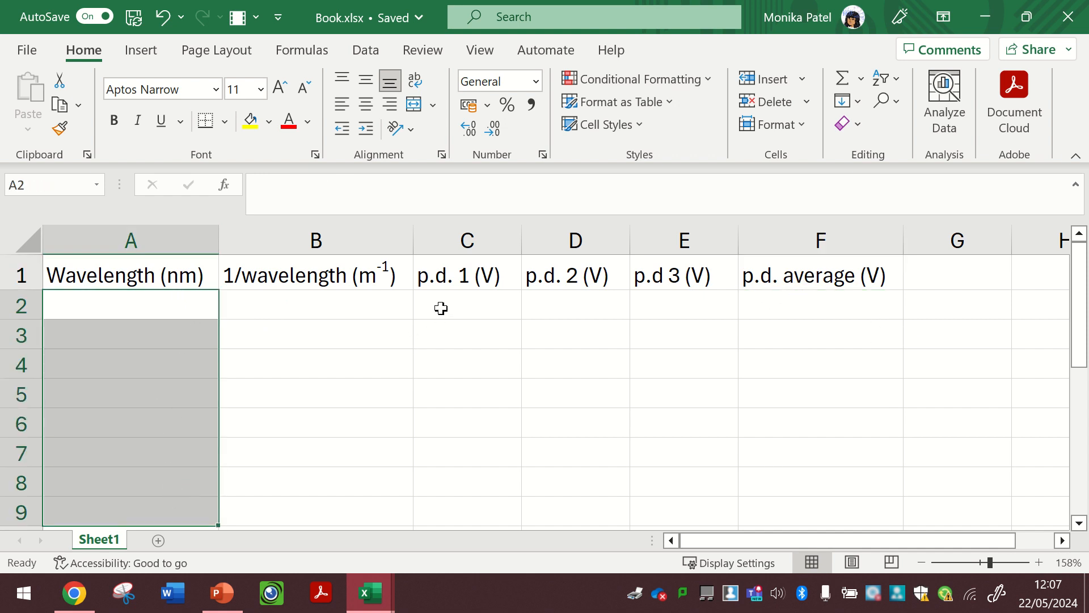
pyautogui.moveTo(441, 306); pyautogui.dragTo(680, 509)
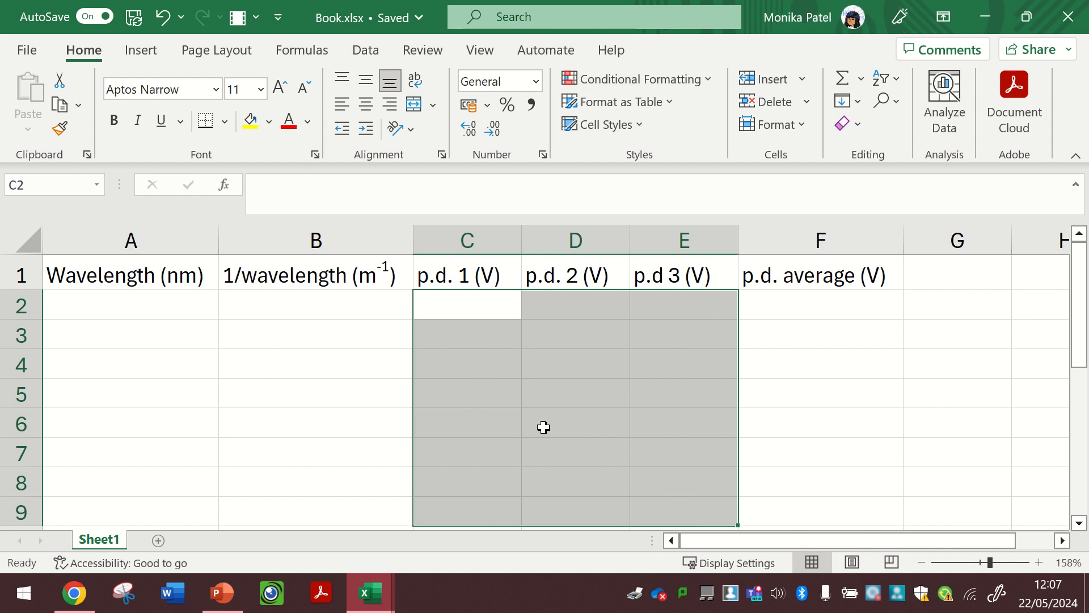
pyautogui.click(854, 309)
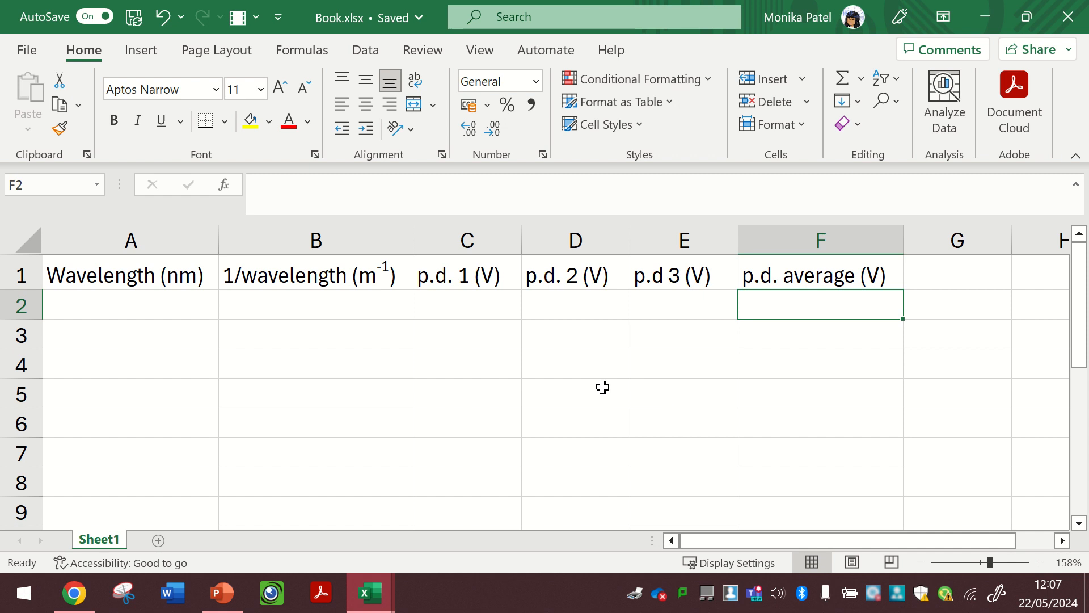
pyautogui.click(417, 41)
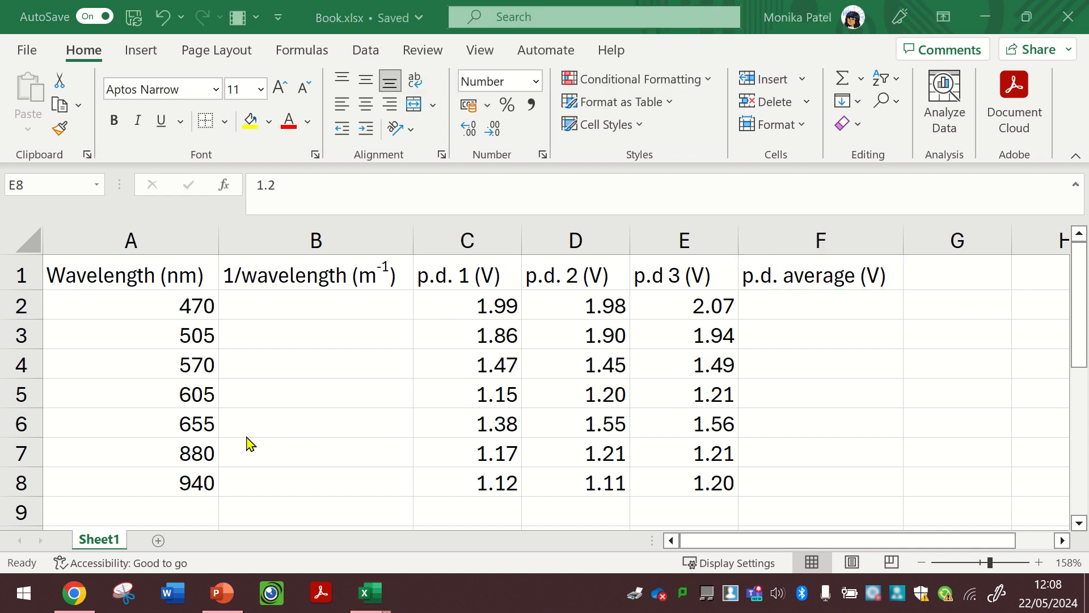
# - Make the heading row A1:F1 bold
pyautogui.click(138, 275)
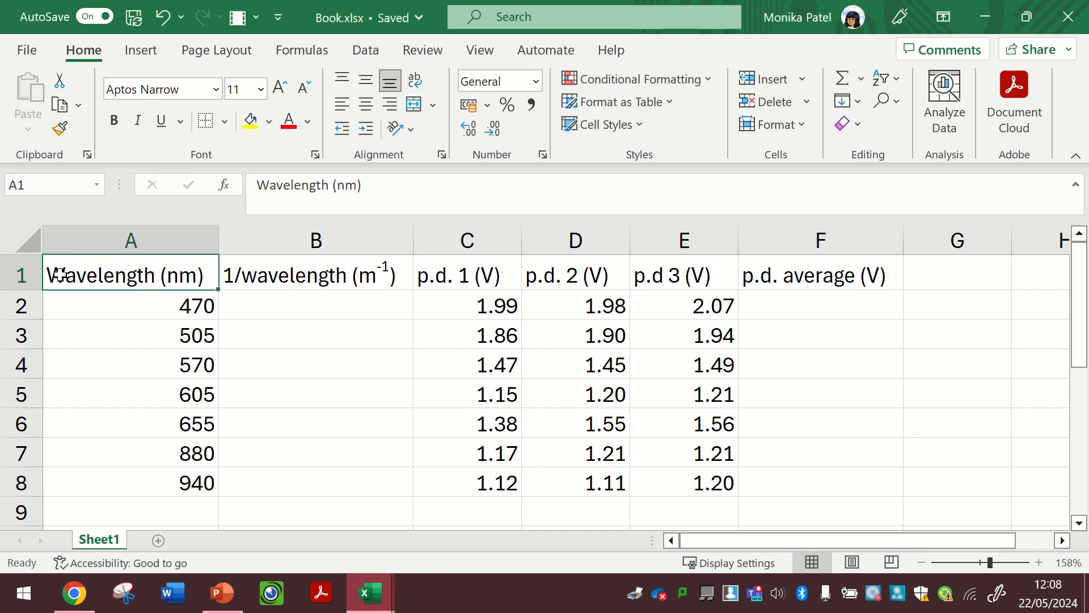
pyautogui.moveTo(80, 276); pyautogui.dragTo(809, 277)
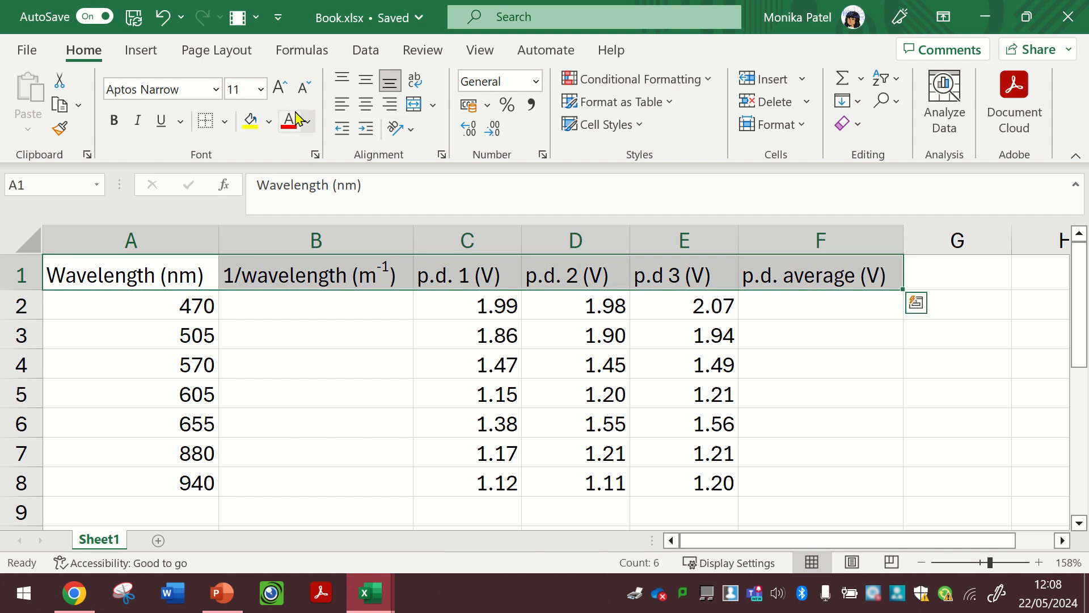
pyautogui.click(114, 120)
pyautogui.click(383, 414)
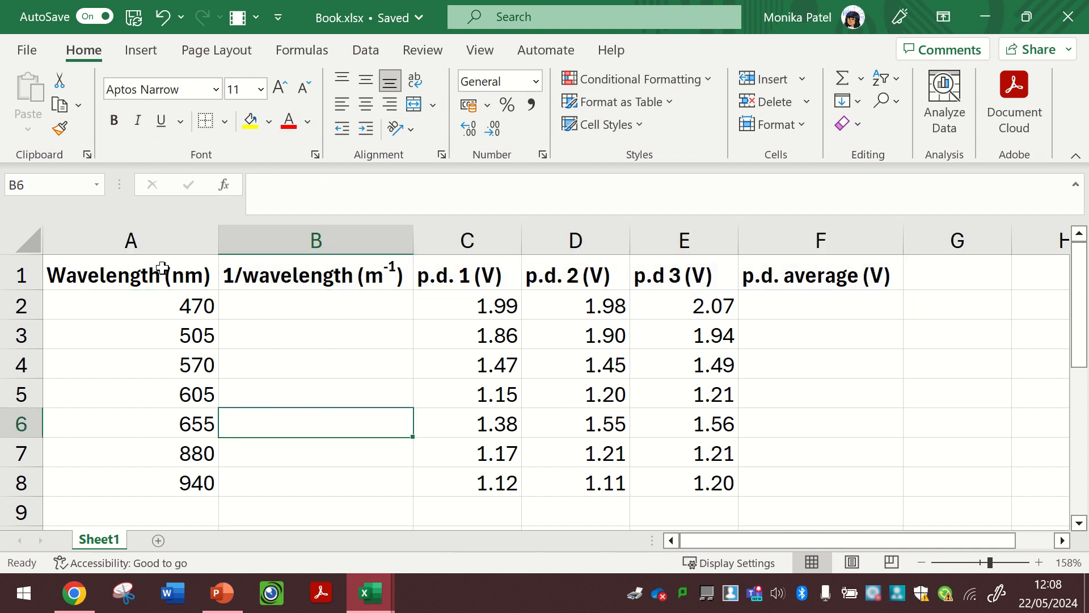
# - Apply all borders to the table range A1:F8
pyautogui.moveTo(162, 276); pyautogui.dragTo(818, 483)
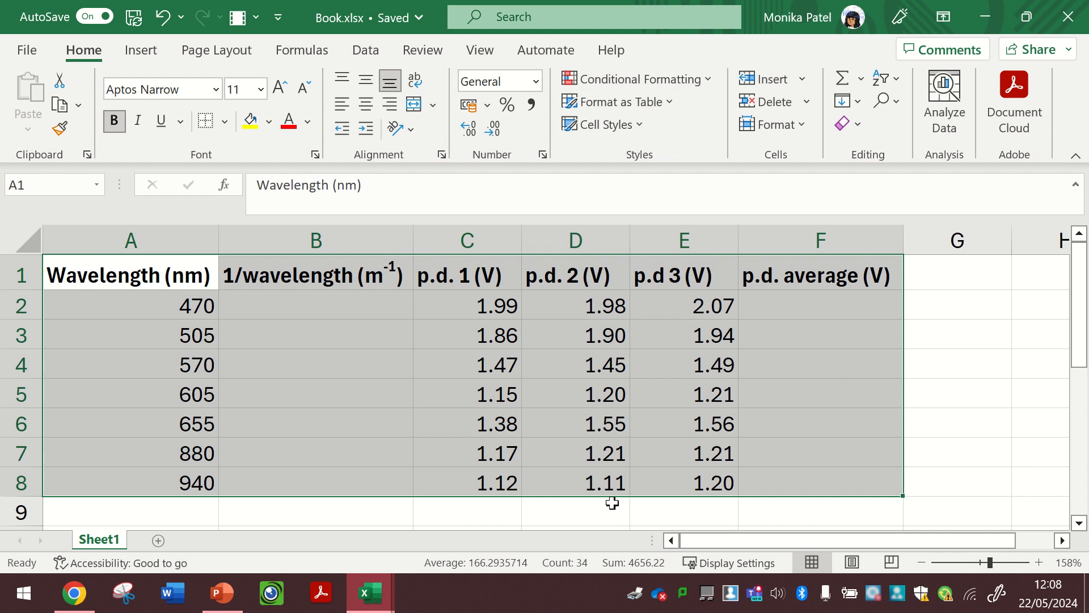
pyautogui.click(223, 121)
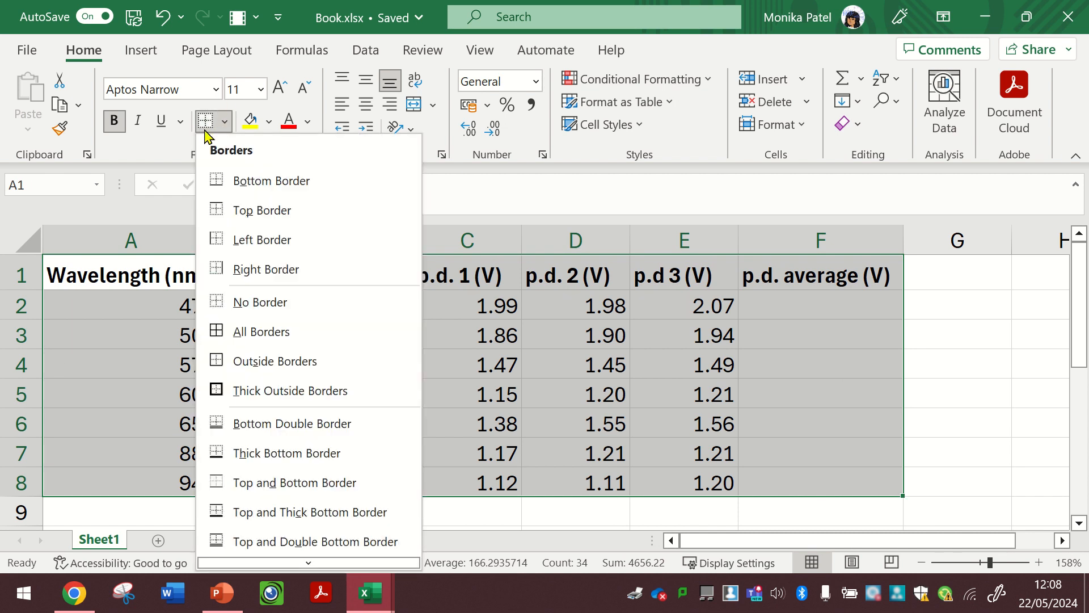
pyautogui.click(269, 333)
pyautogui.click(515, 393)
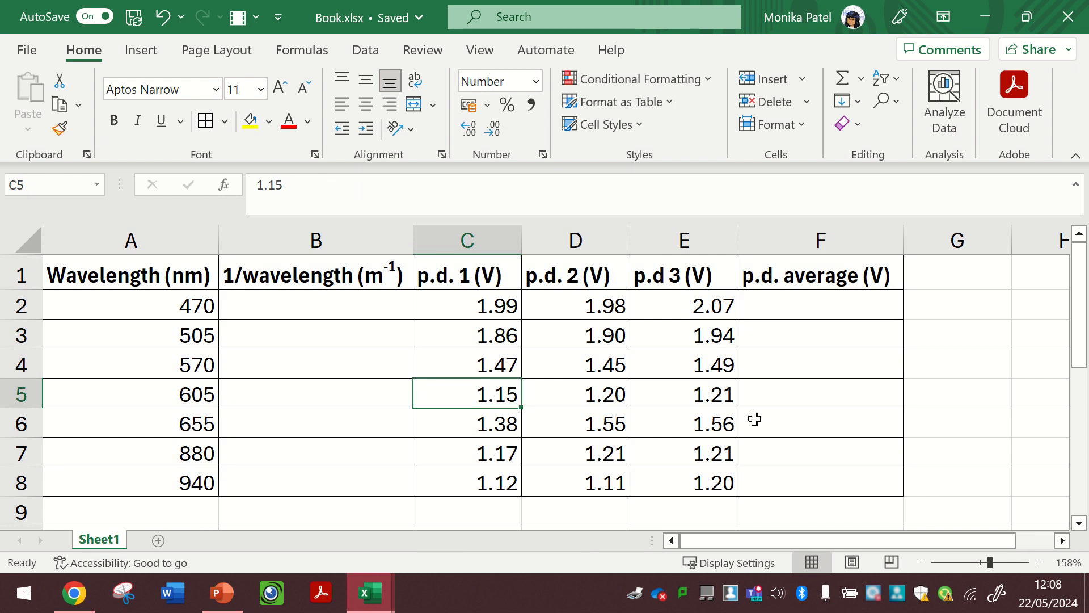
# - Enter the formula =1/(A2*10^-9) in cell B2 to give the reciprocal of the wavelength in metres
pyautogui.click(289, 307)
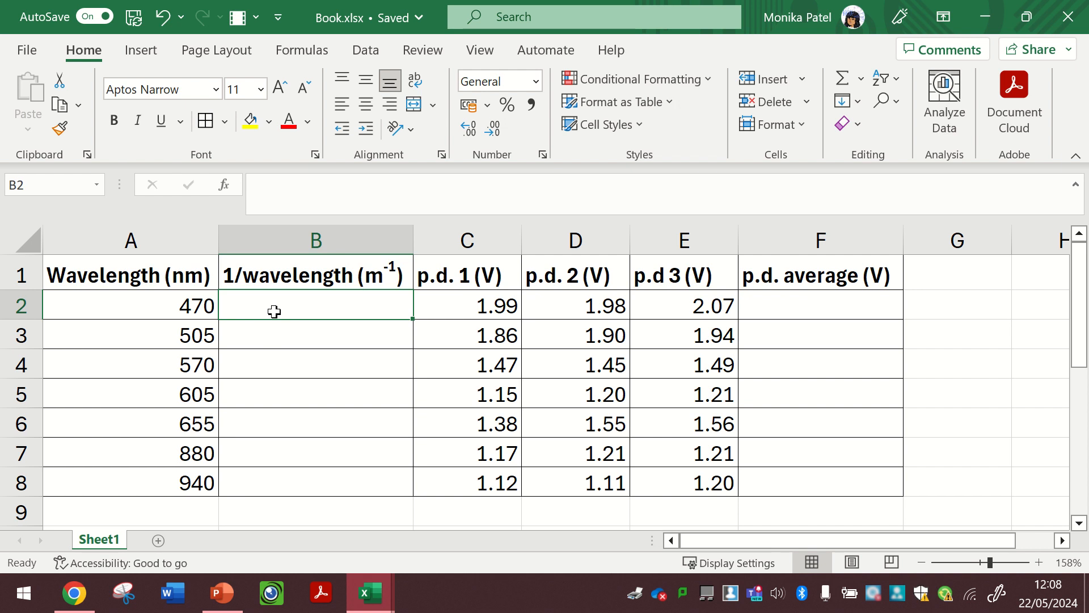
pyautogui.write('=')
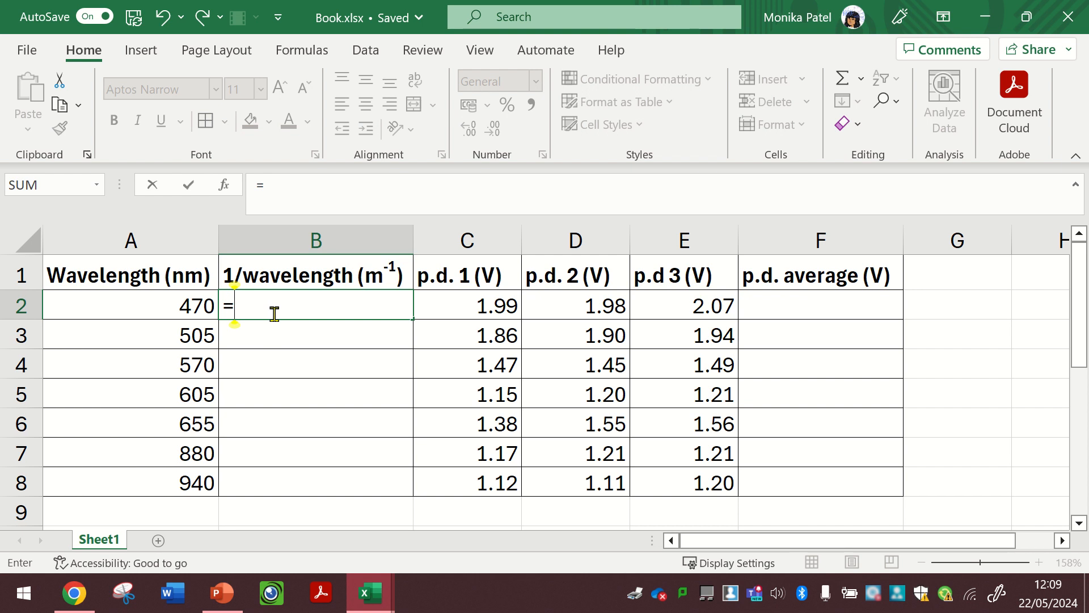
pyautogui.write('1')
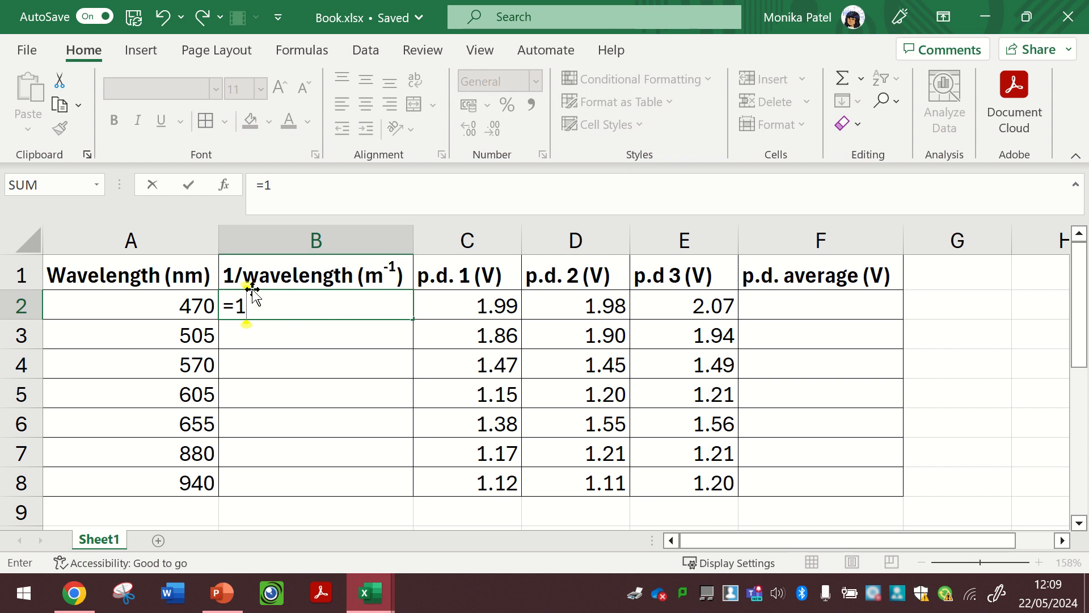
pyautogui.write('/')
pyautogui.click(196, 306)
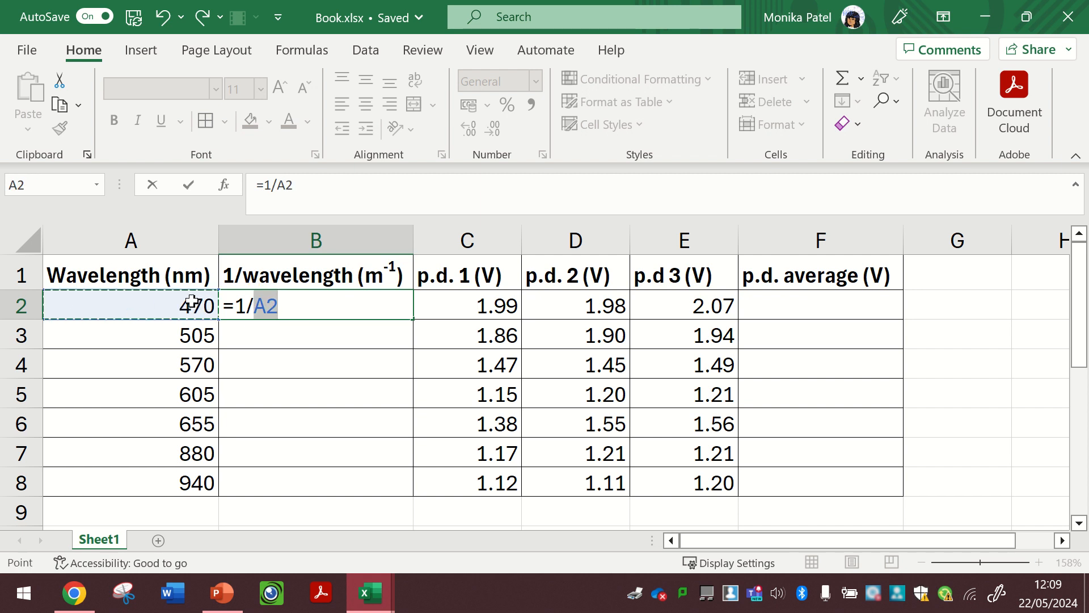
pyautogui.press('F2')
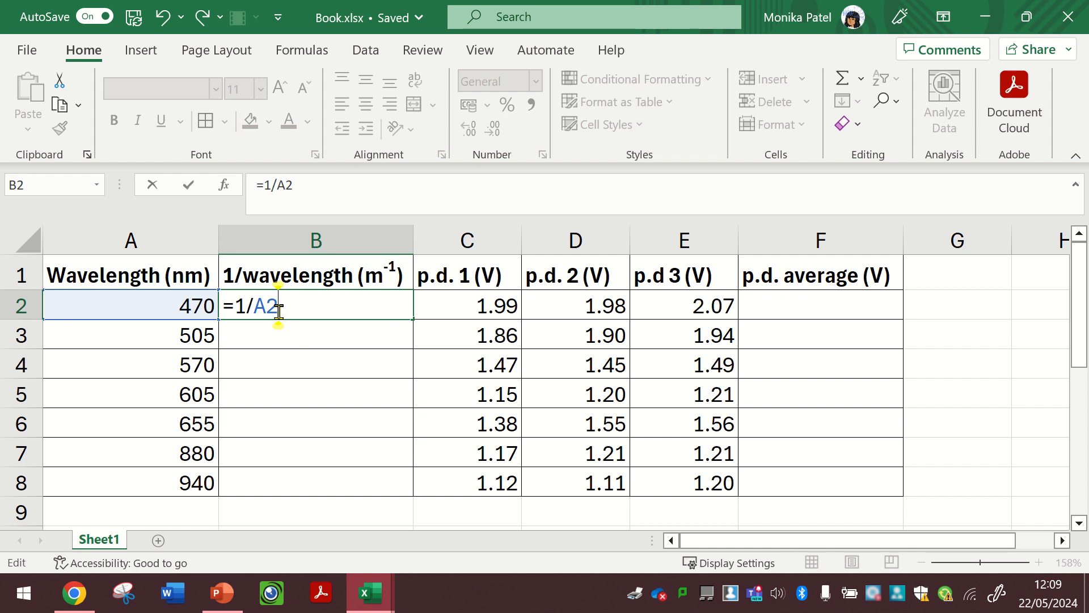
pyautogui.click(255, 310)
pyautogui.write('(')
pyautogui.click(319, 309)
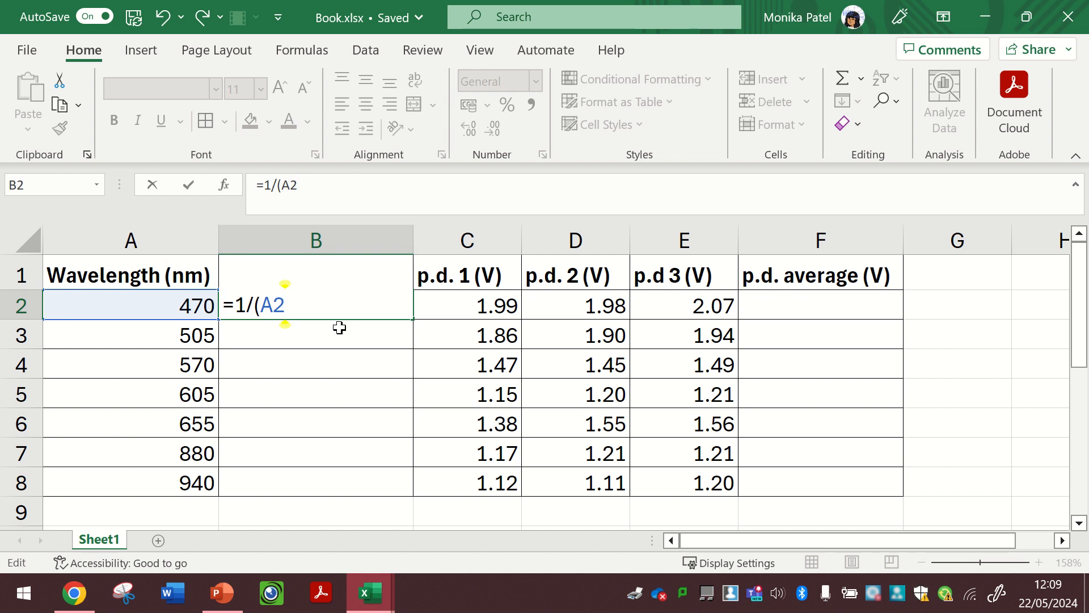
pyautogui.write('*10')
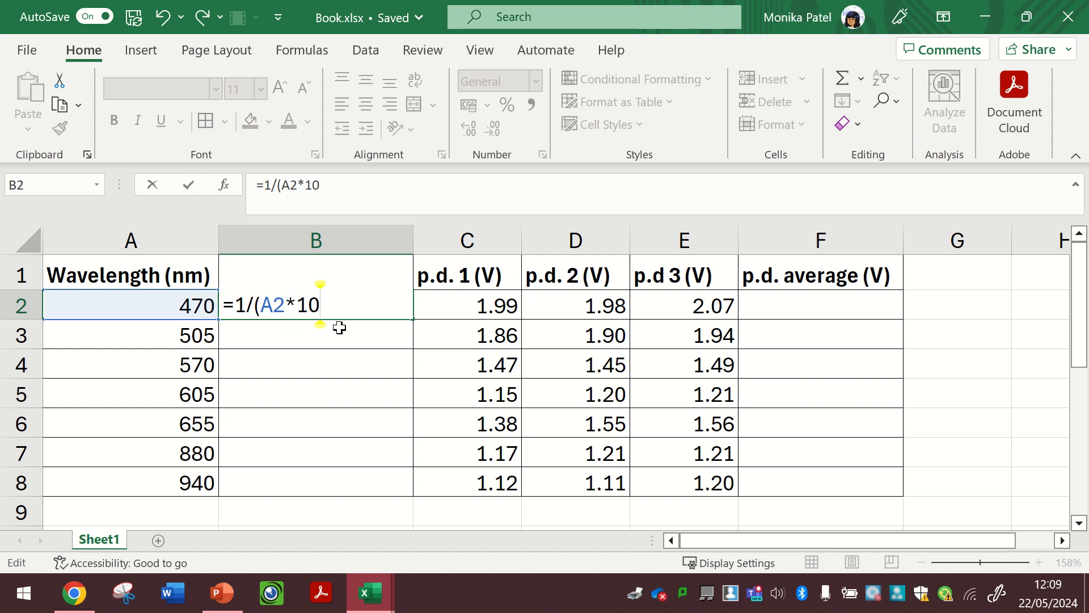
pyautogui.write('^-9)')
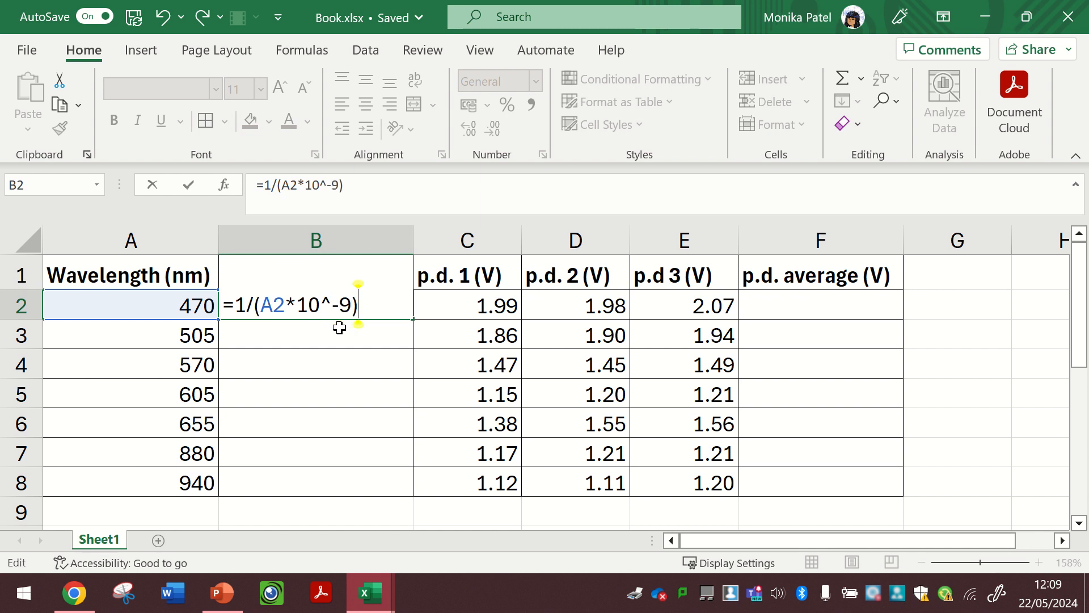
# - Finish entering the reciprocal-wavelength formula in cell B2
pyautogui.moveTo(333, 305); pyautogui.dragTo(322, 309)
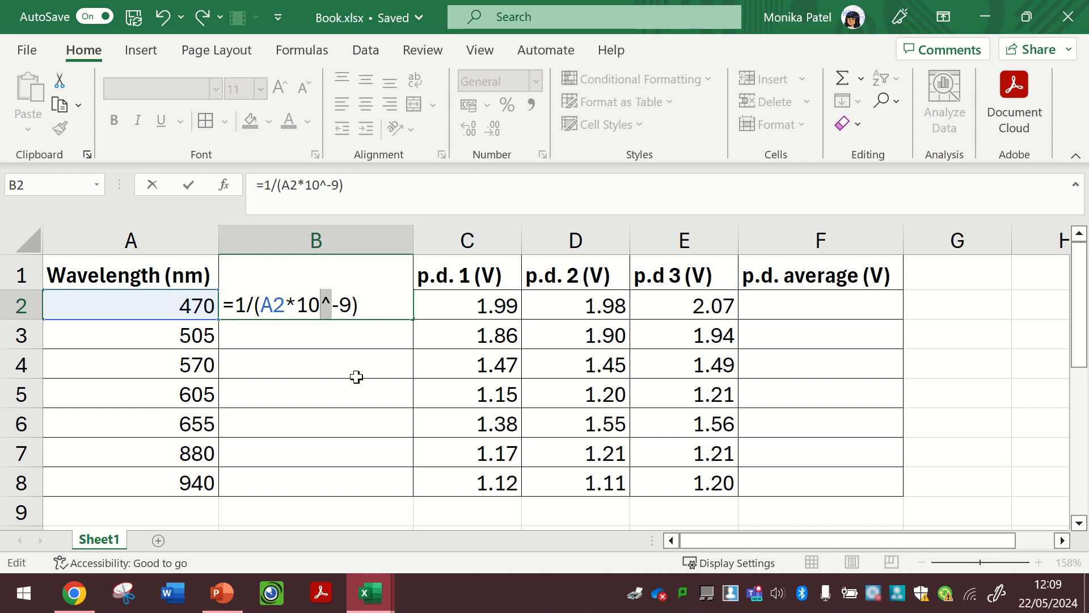
pyautogui.moveTo(296, 306); pyautogui.dragTo(288, 308)
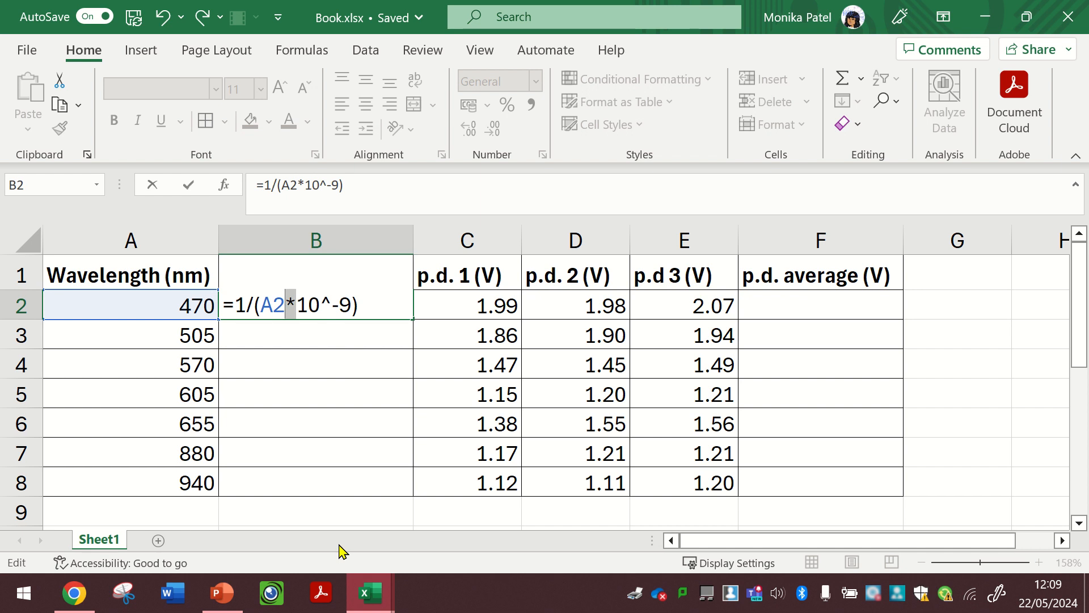
pyautogui.click(363, 310)
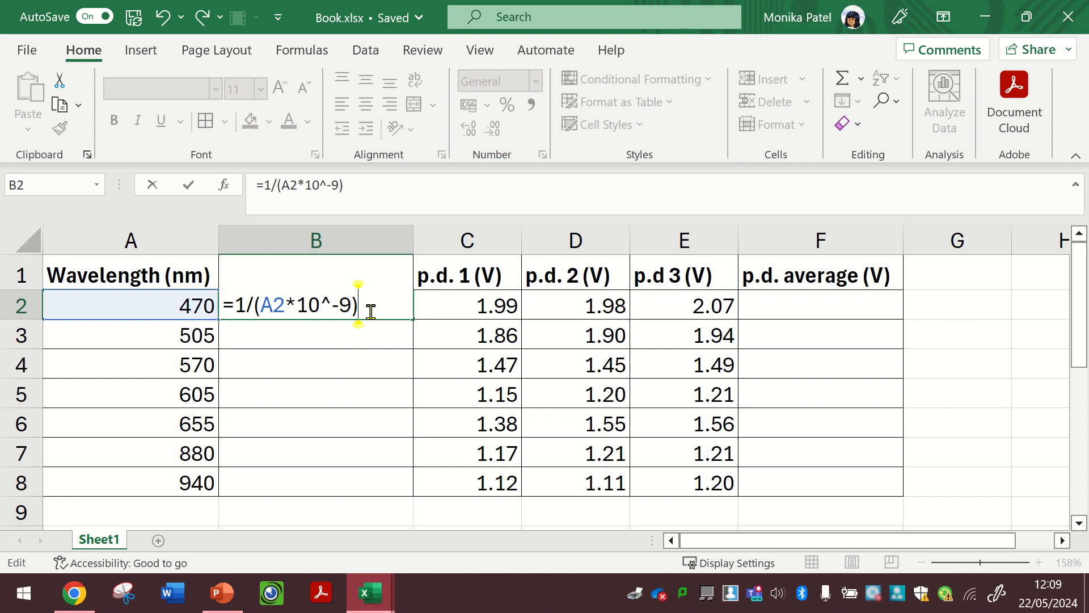
pyautogui.click(256, 186)
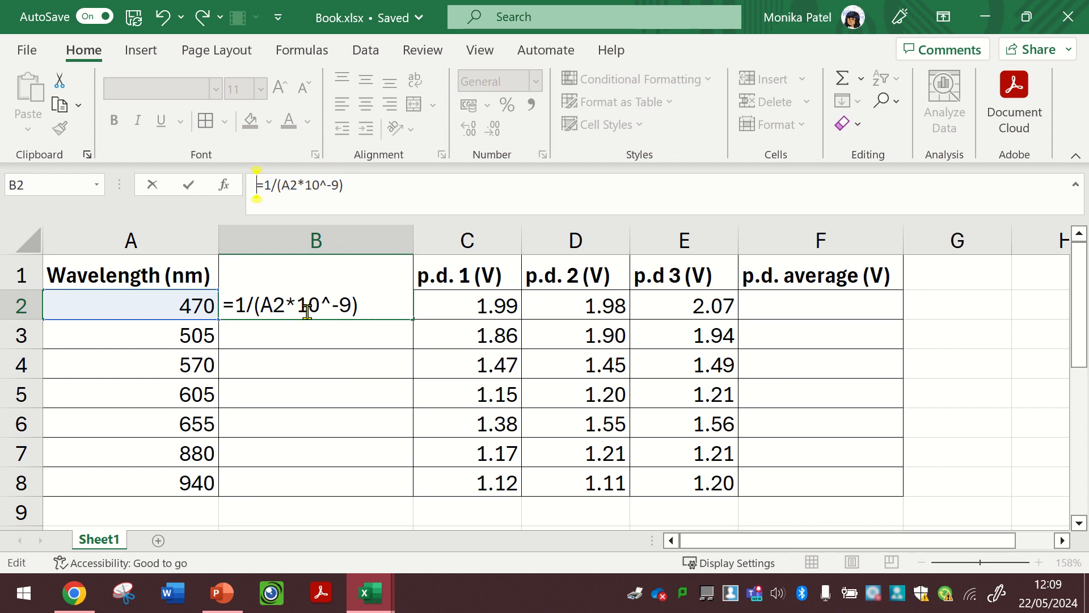
pyautogui.click(358, 306)
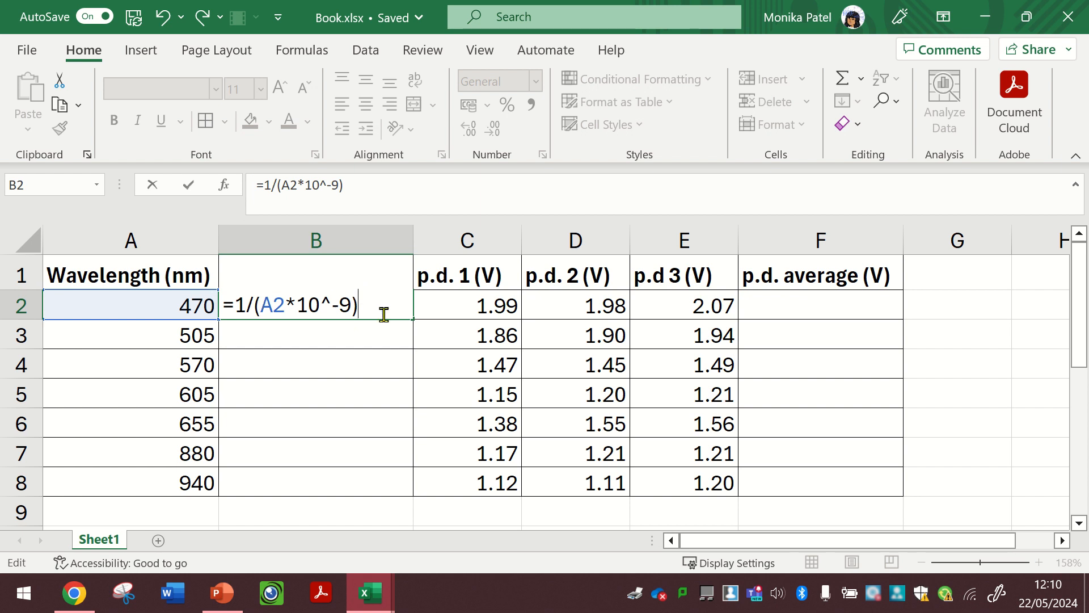
pyautogui.hotkey('ctrl', 'Return')
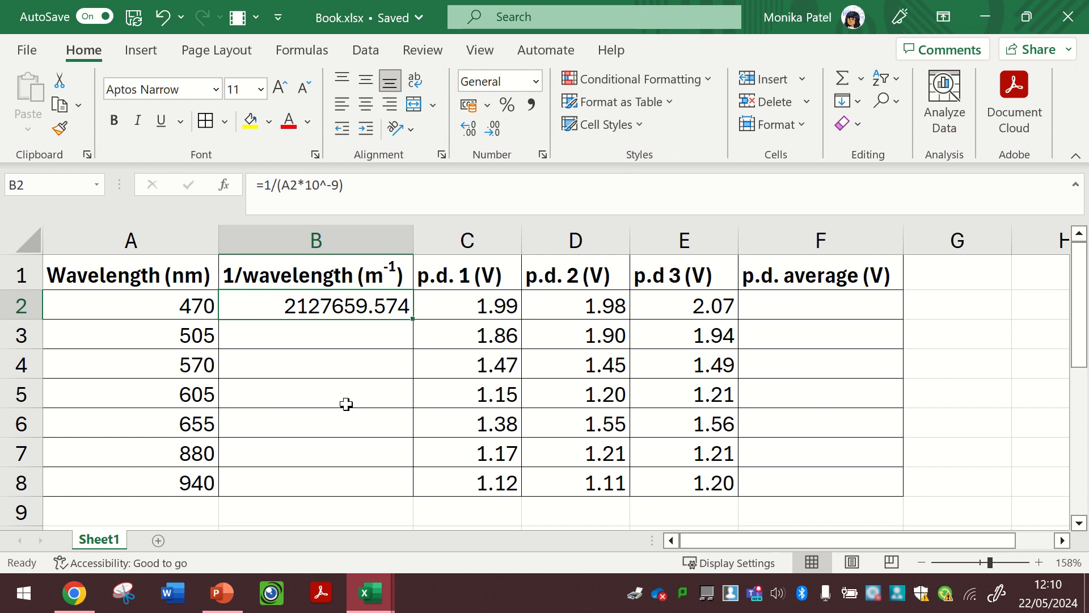
# - Change the exponent in the B2 formula so it reads =1/(A2*10^-3)
pyautogui.click(126, 307)
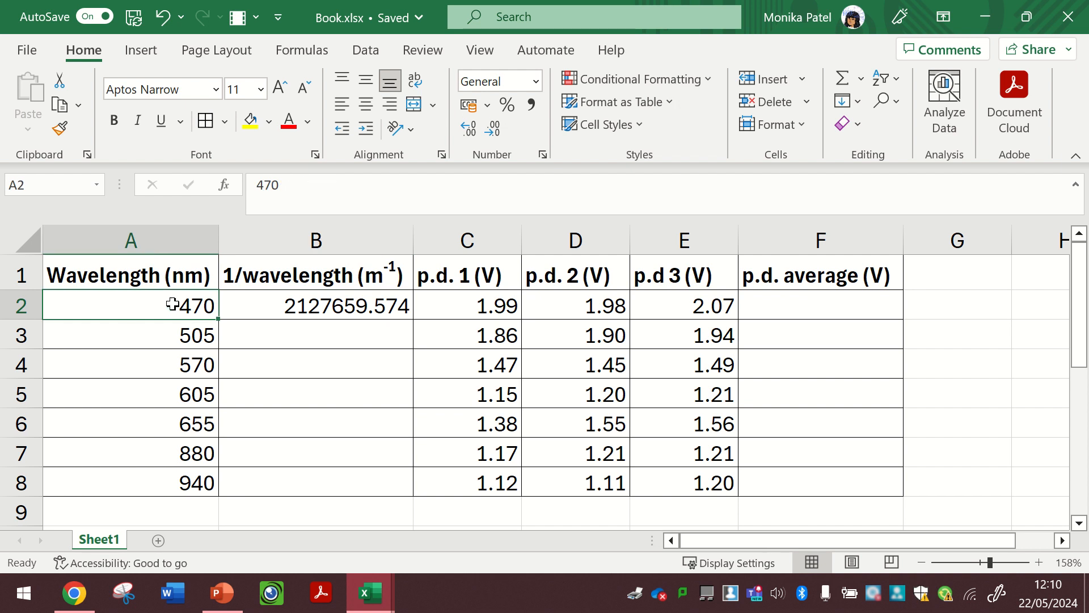
pyautogui.click(337, 304)
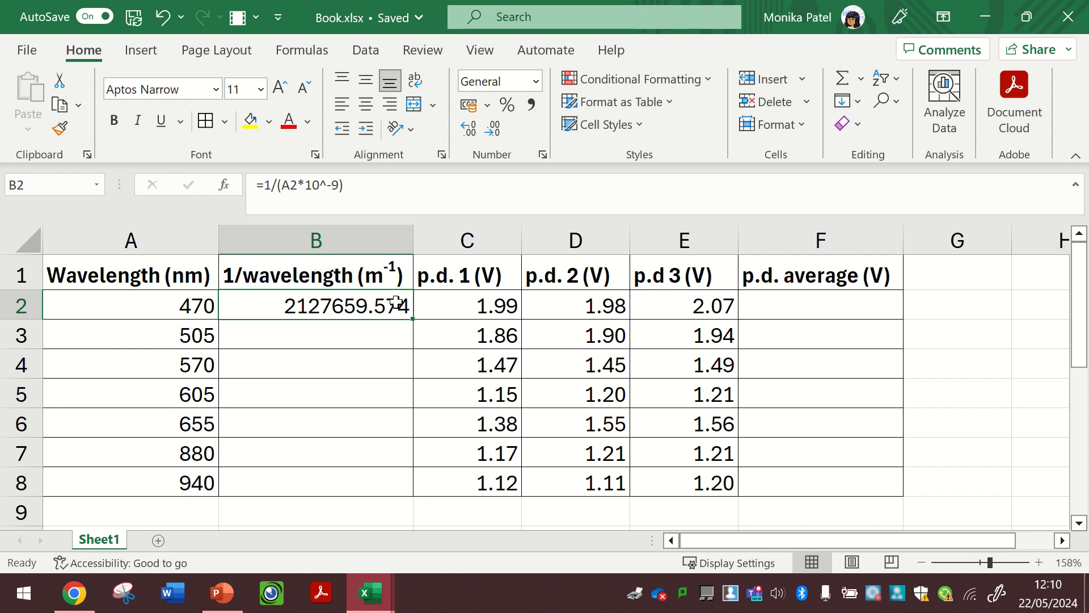
pyautogui.doubleClick(307, 305)
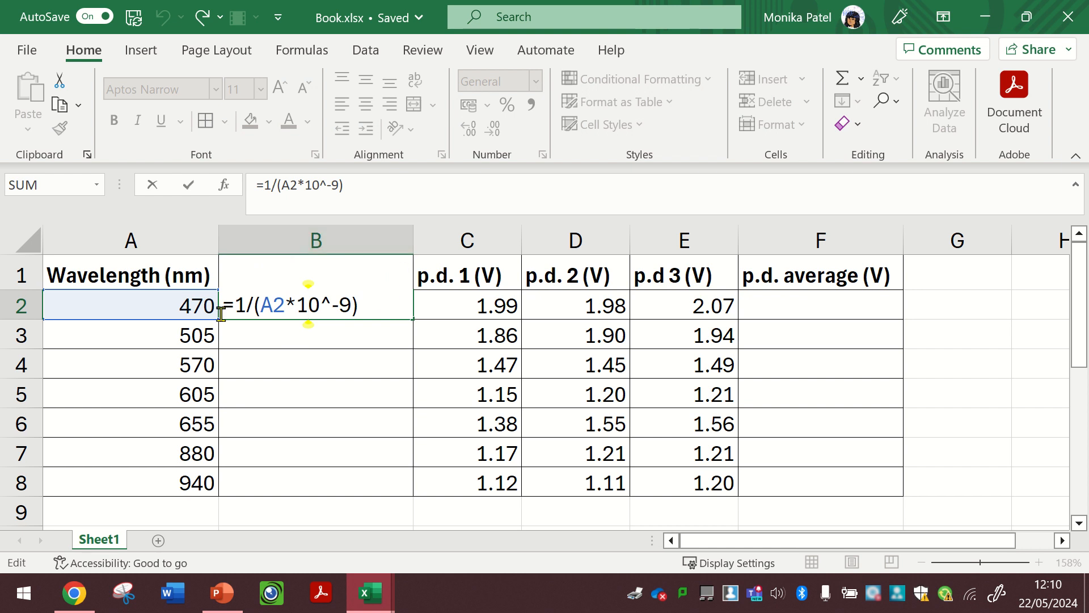
pyautogui.click(351, 305)
pyautogui.press('BackSpace')
pyautogui.press('BackSpace')
pyautogui.write('-')
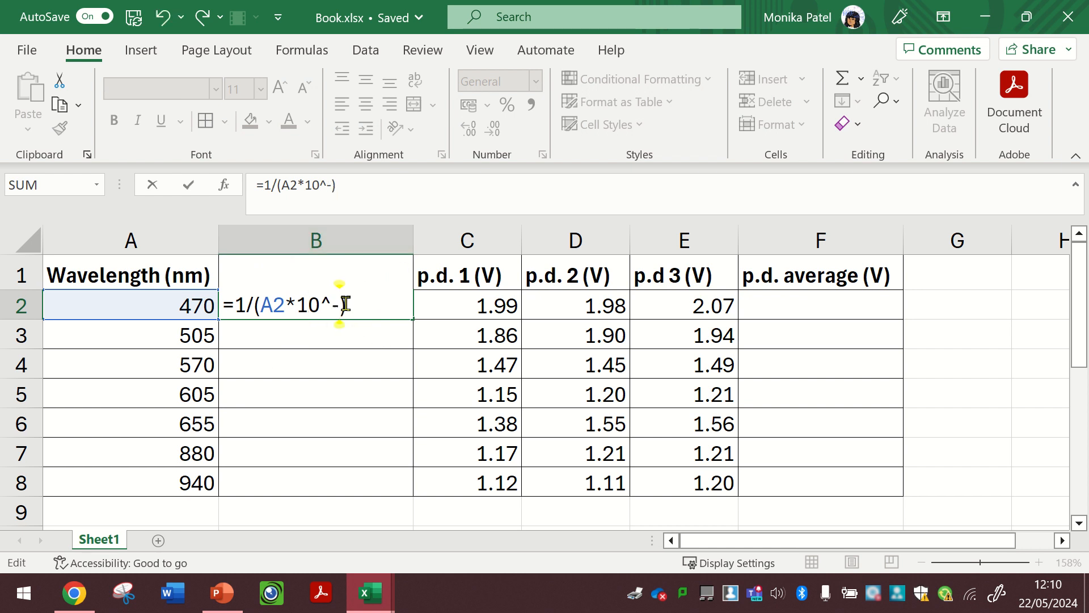
pyautogui.write('3')
pyautogui.press('Return')
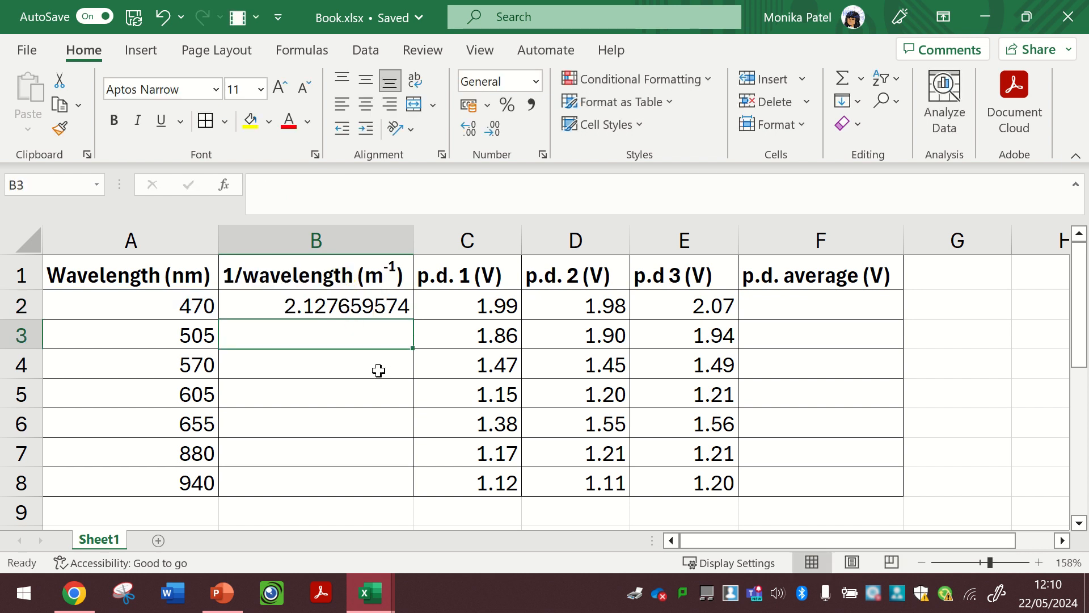
# - Edit the B1 heading to 1/wavelength (x10^6 m^-1), formatting the 6 as superscript
pyautogui.click(293, 306)
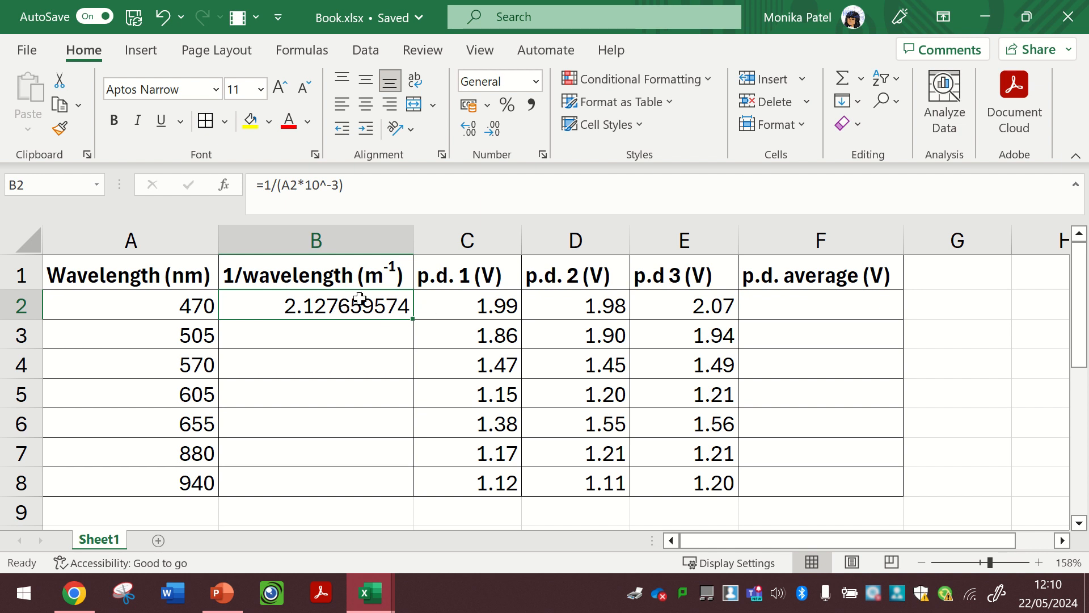
pyautogui.click(367, 276)
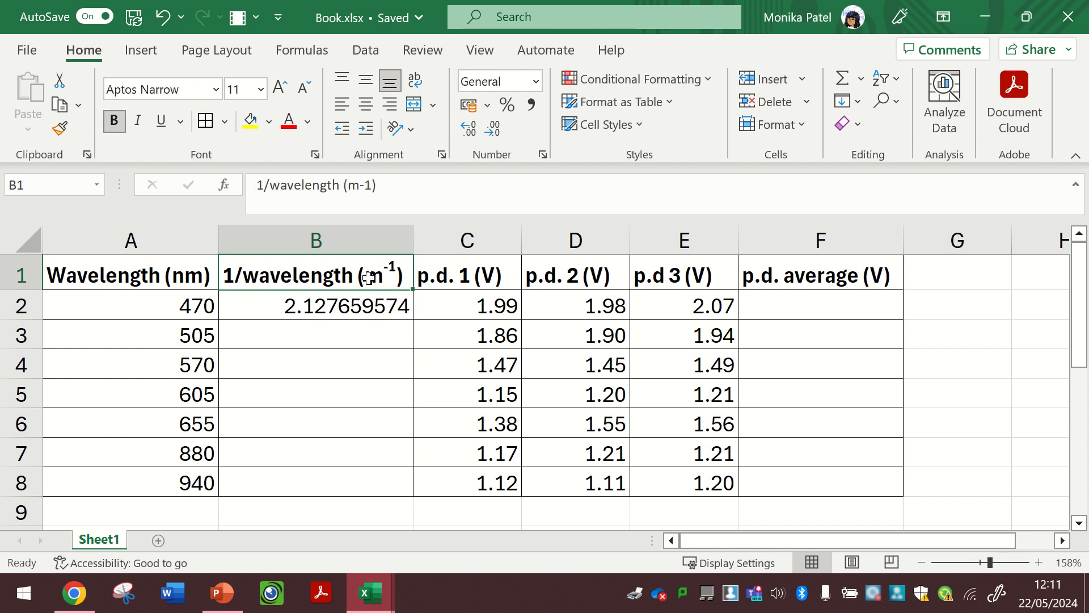
pyautogui.doubleClick(367, 277)
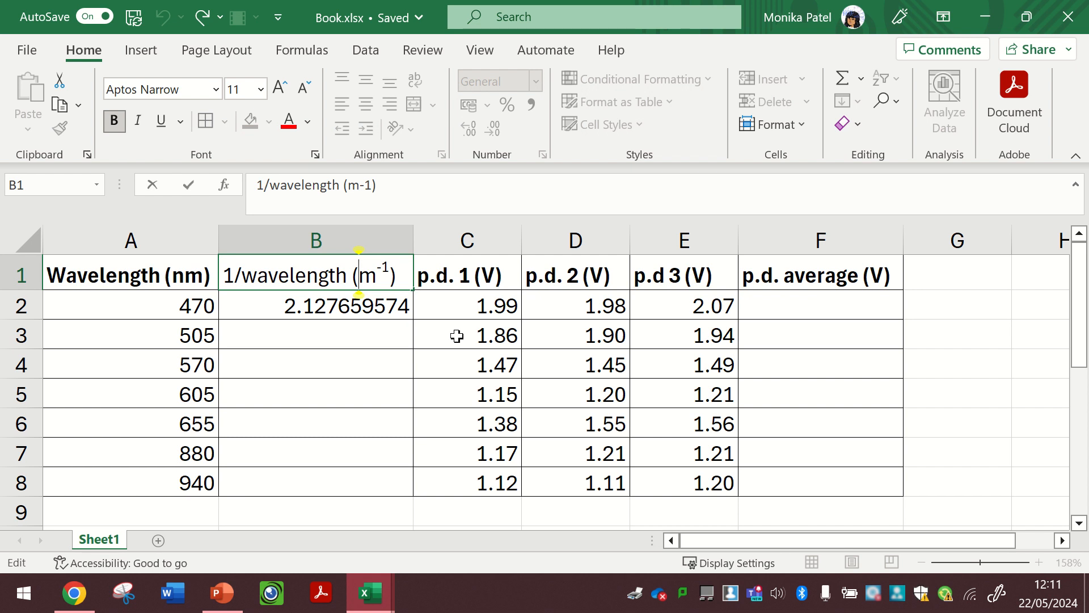
pyautogui.write('x10')
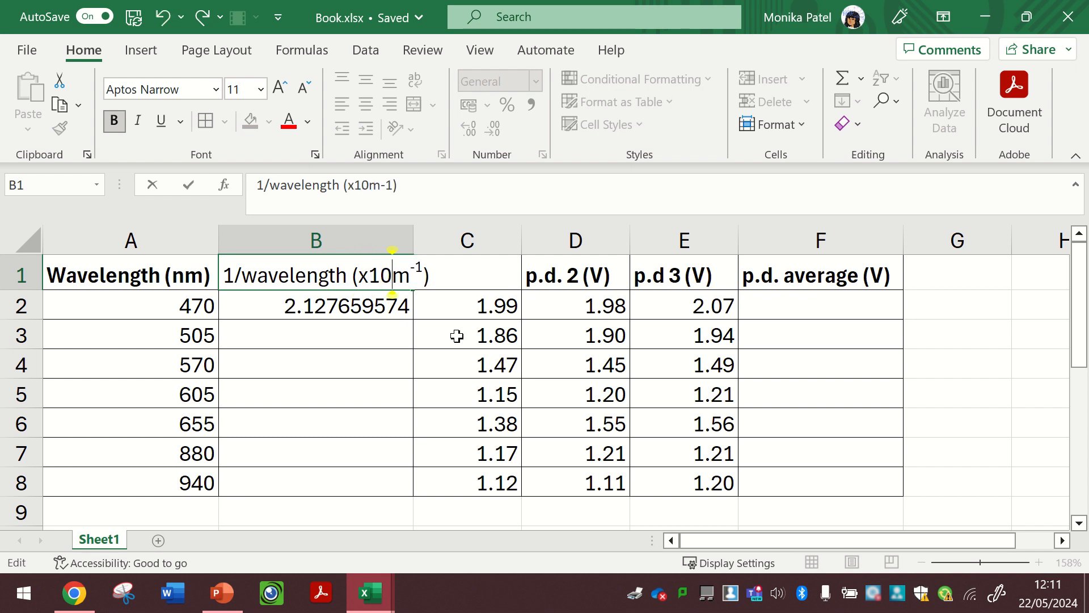
pyautogui.write('6')
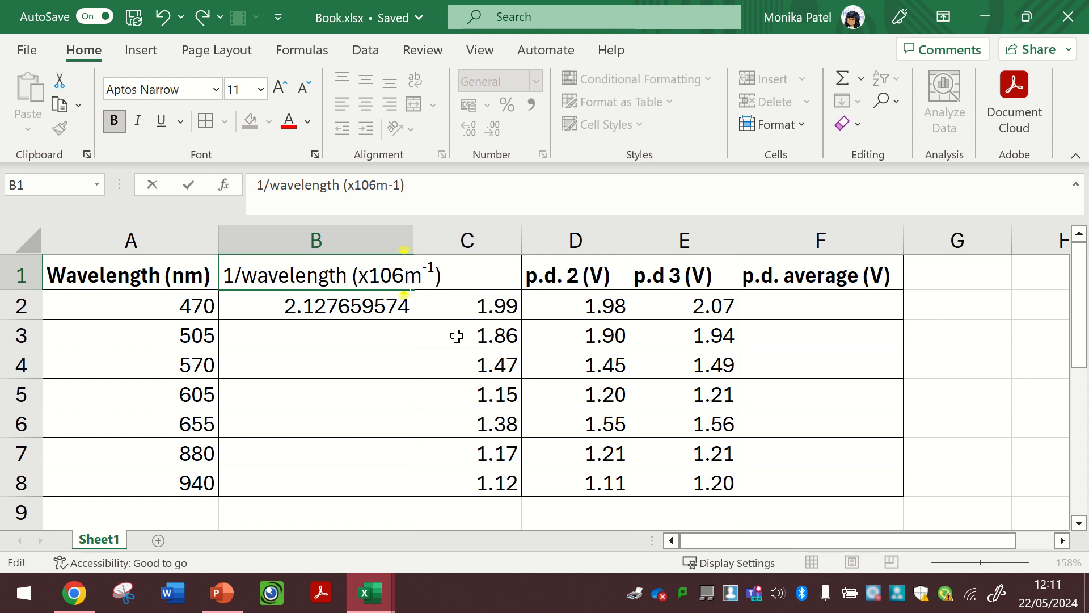
pyautogui.moveTo(404, 277); pyautogui.dragTo(395, 277)
pyautogui.rightClick(395, 276)
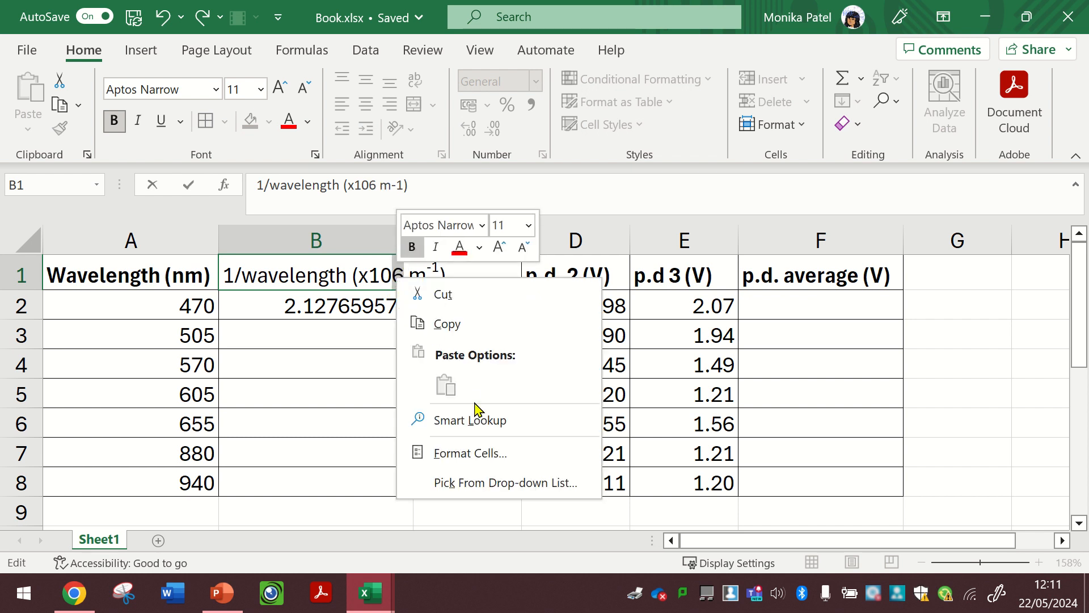
pyautogui.click(482, 454)
pyautogui.click(387, 348)
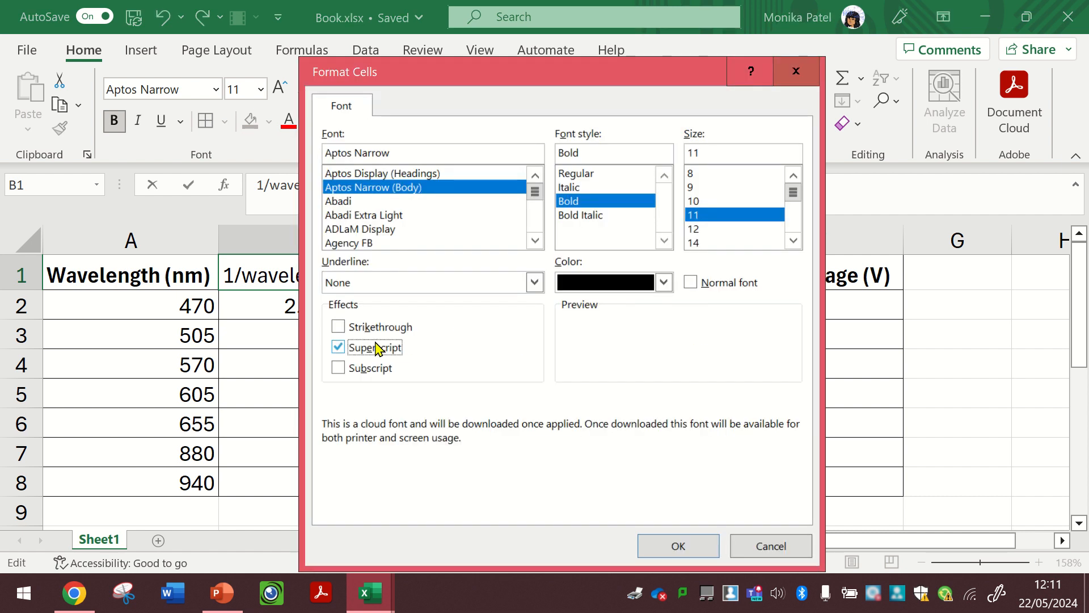
pyautogui.click(668, 547)
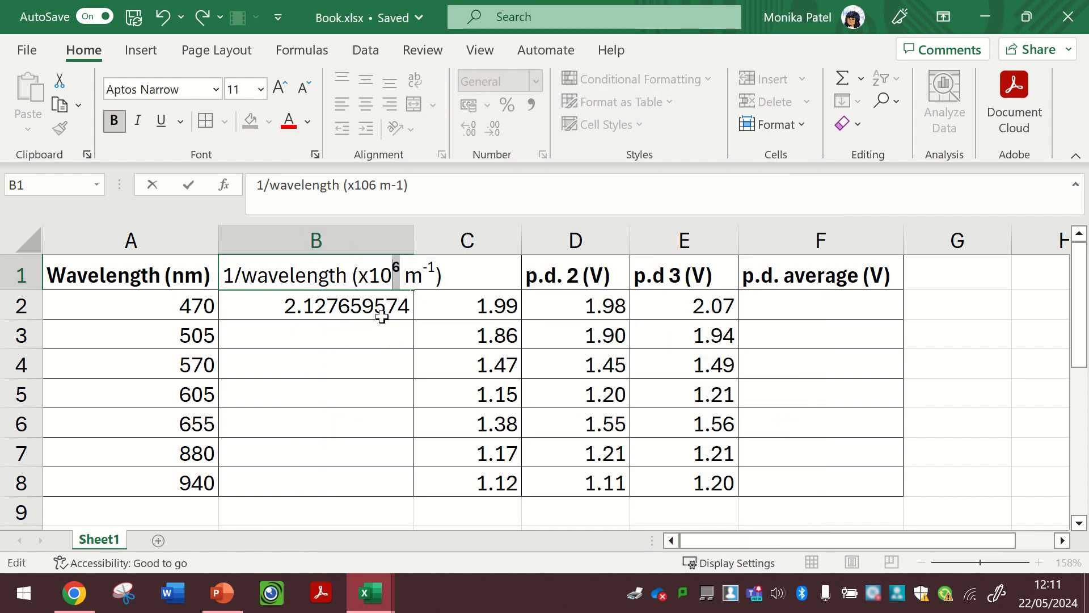
pyautogui.click(375, 303)
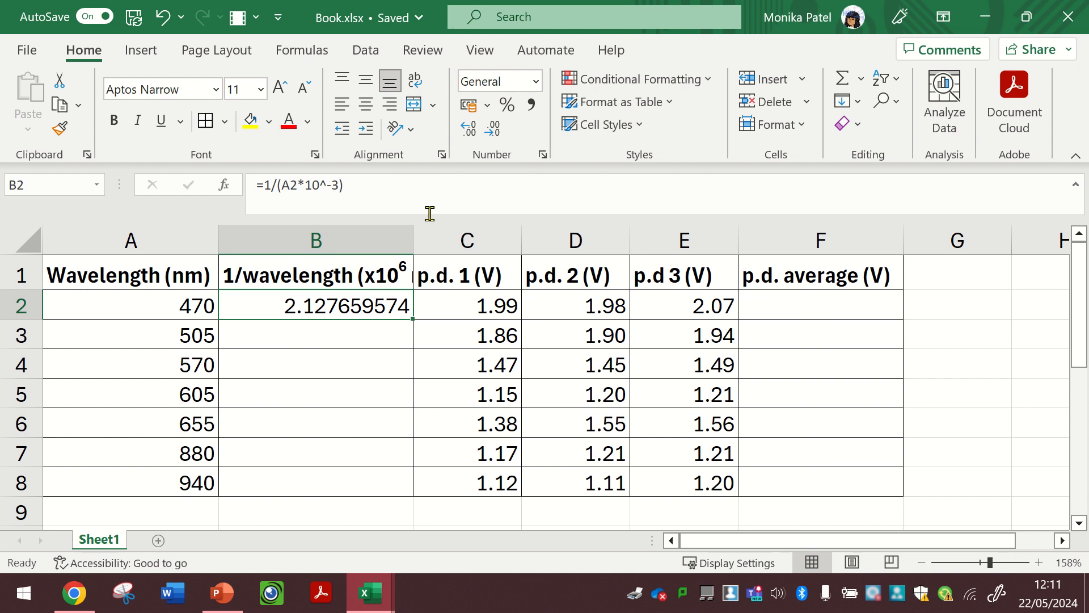
# - Widen column B to fit the heading and format B2 to show two decimal places
pyautogui.moveTo(410, 253); pyautogui.dragTo(453, 257)
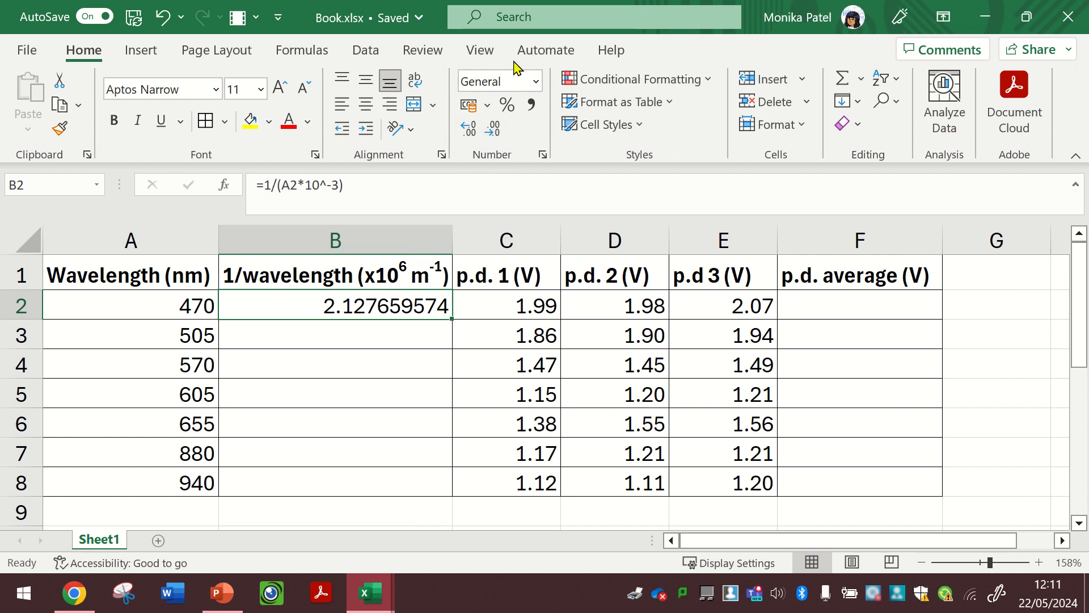
pyautogui.click(470, 130)
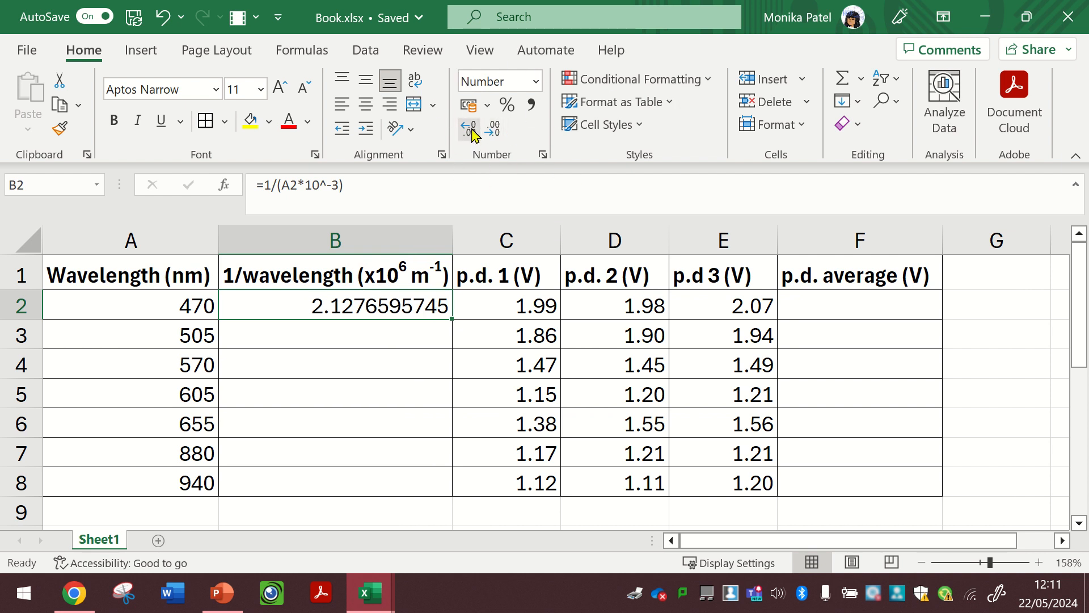
pyautogui.click(473, 134)
pyautogui.click(496, 134)
pyautogui.click(496, 134)
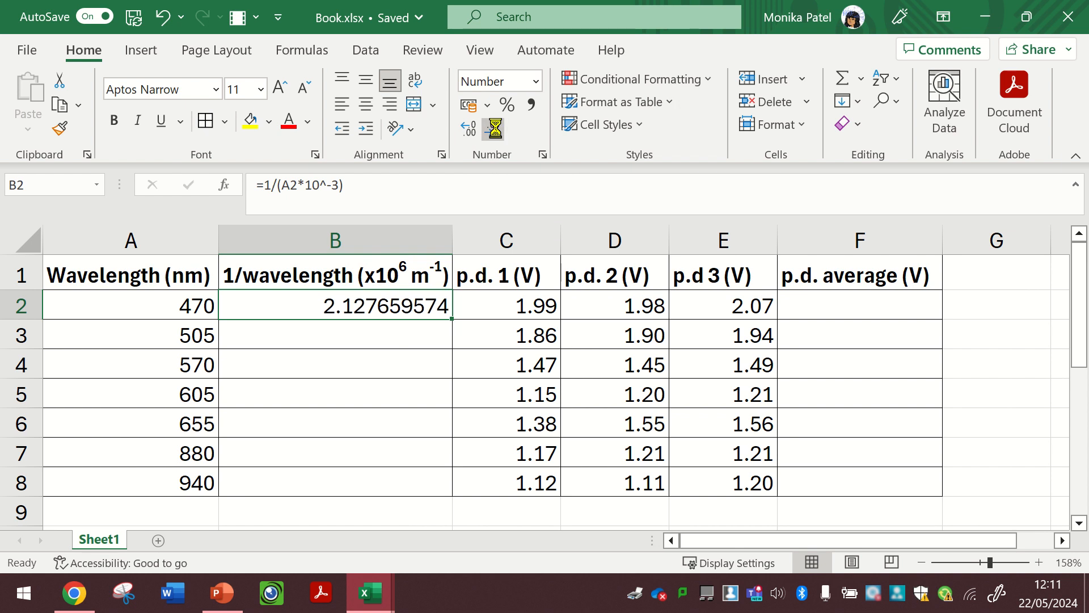
pyautogui.click(497, 135)
pyautogui.click(498, 136)
pyautogui.click(499, 135)
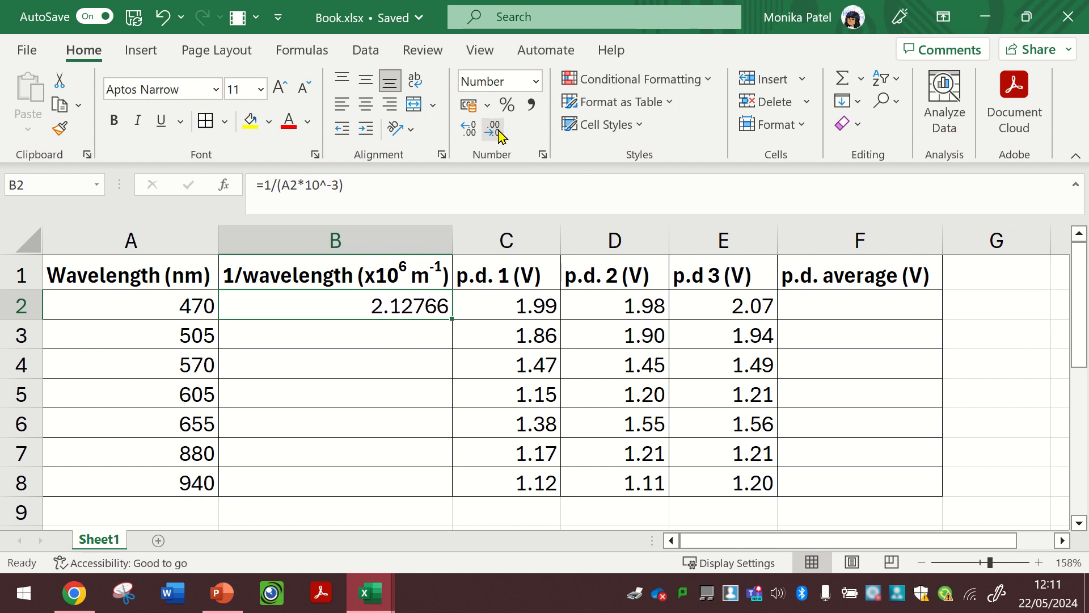
pyautogui.click(499, 134)
pyautogui.click(499, 135)
pyautogui.click(499, 135)
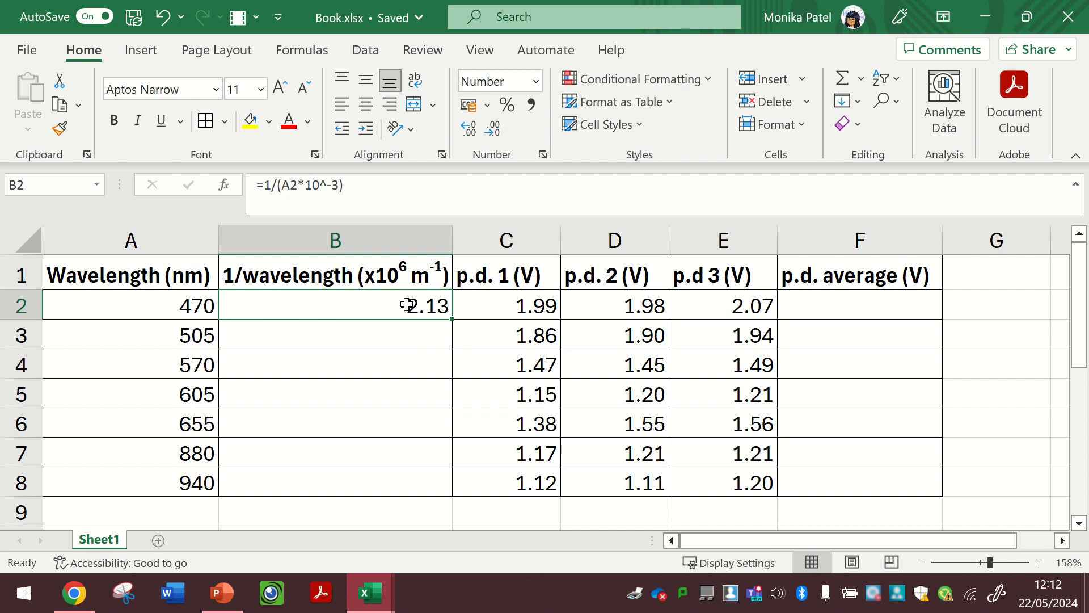
# - Fill the B2 formula down through B8
pyautogui.click(386, 275)
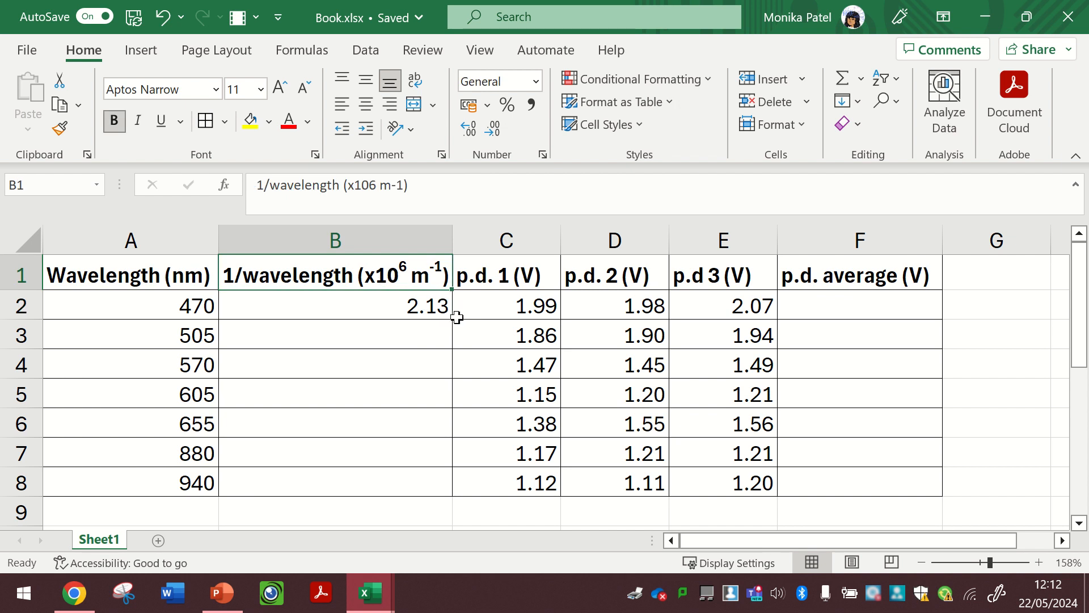
pyautogui.click(420, 305)
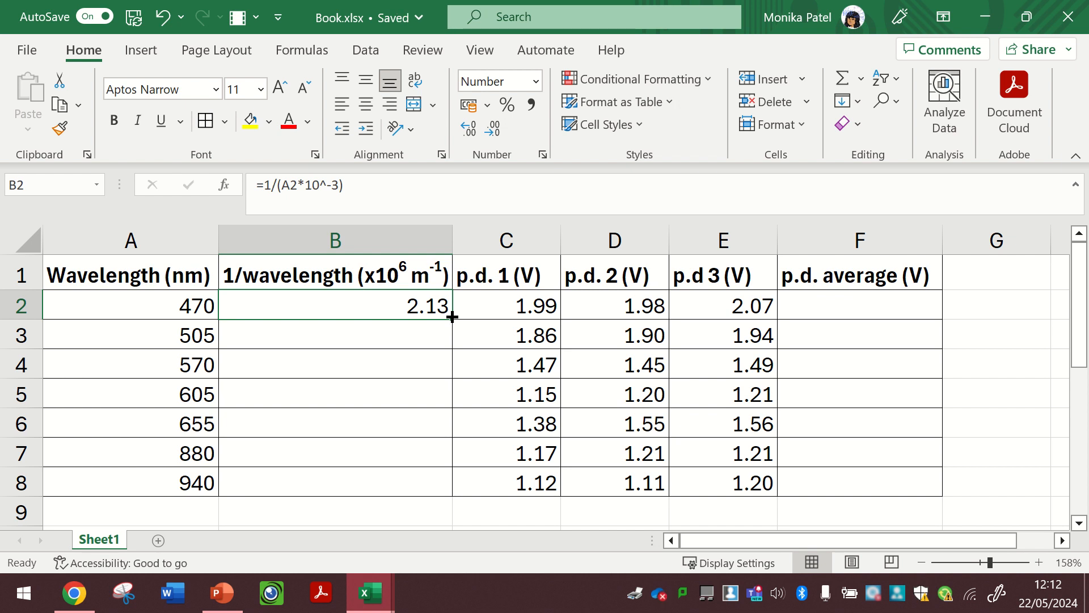
pyautogui.moveTo(452, 317); pyautogui.dragTo(441, 474)
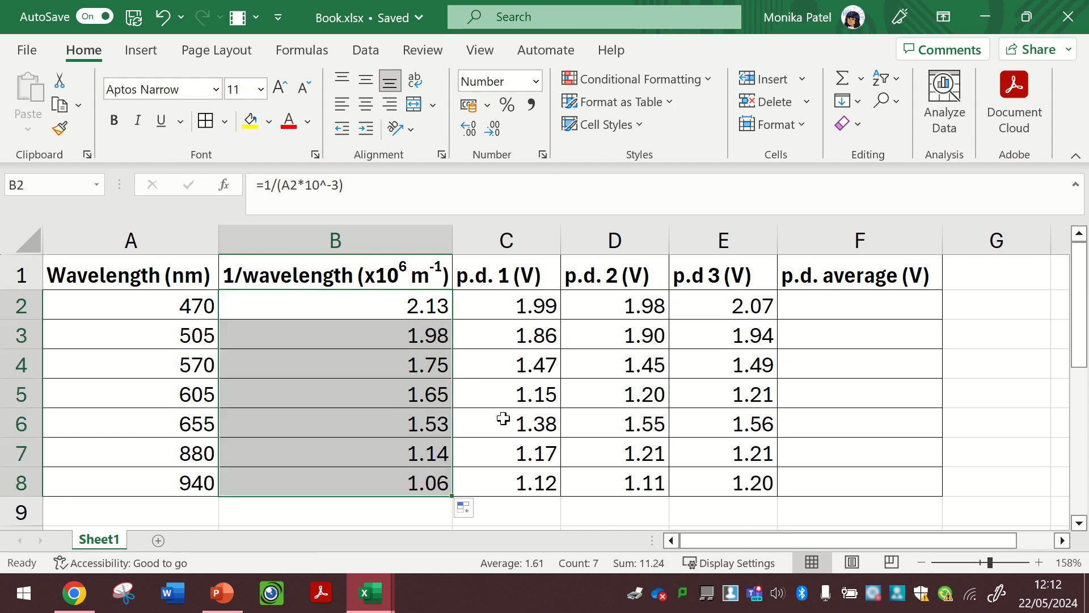
# - Inspect the copied formulas in cells B3 and B4
pyautogui.click(417, 338)
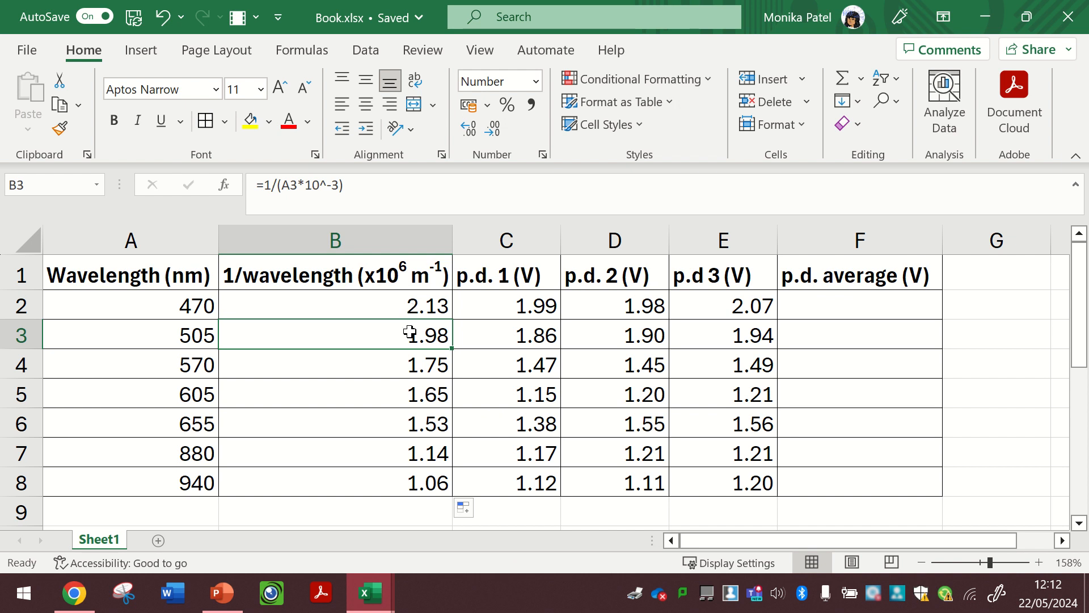
pyautogui.doubleClick(409, 333)
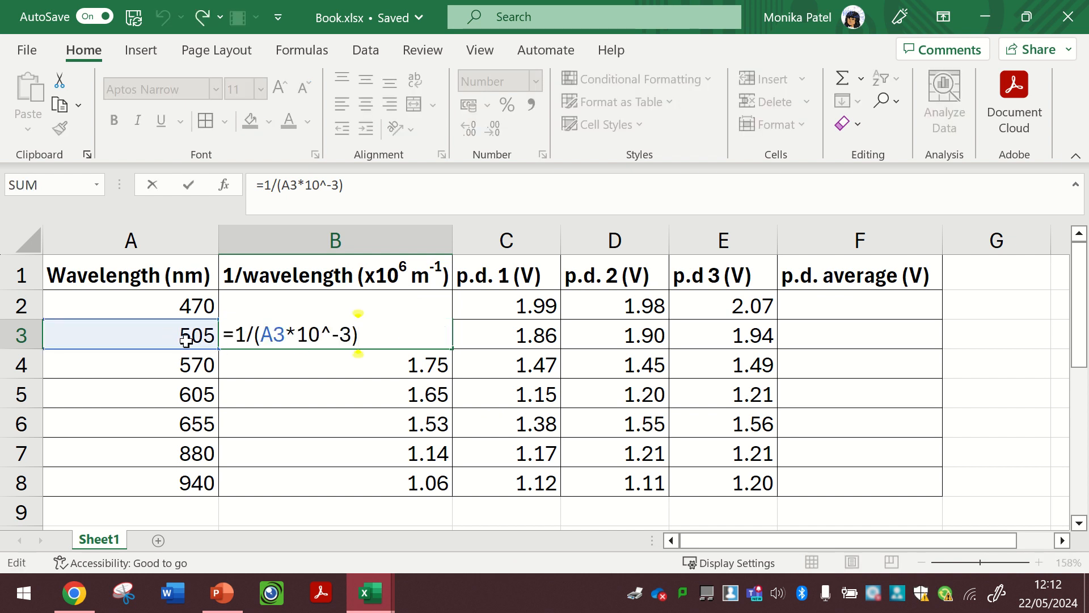
pyautogui.press('Return')
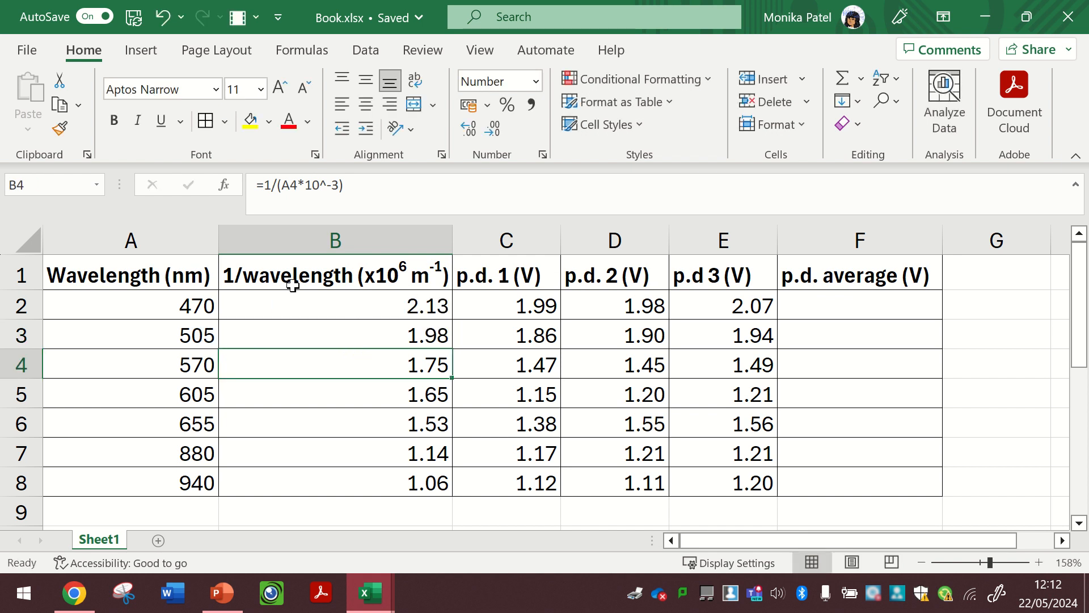
pyautogui.doubleClick(409, 363)
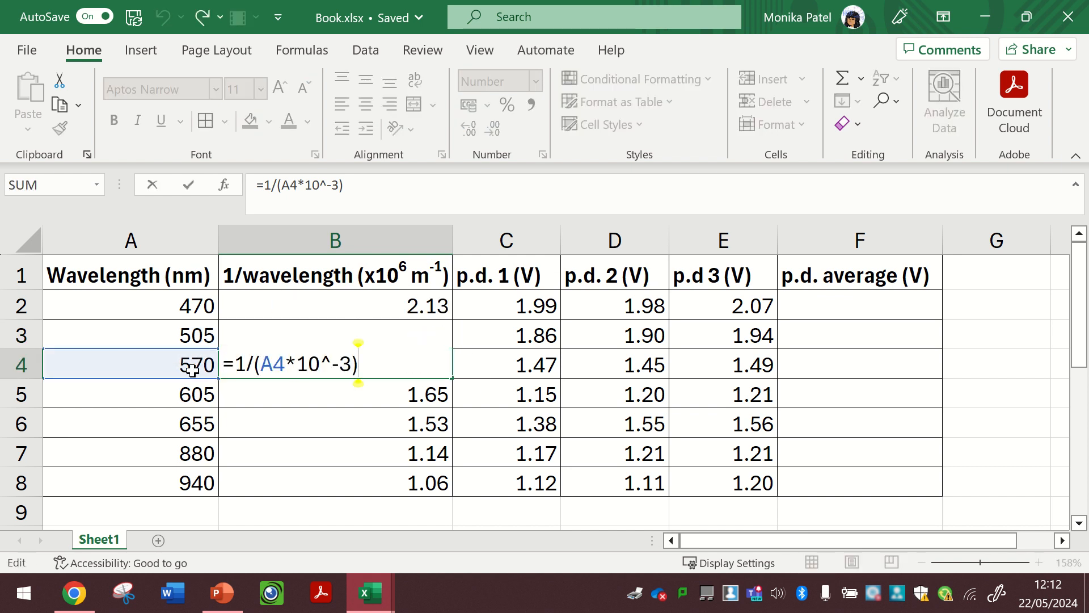
pyautogui.press('Return')
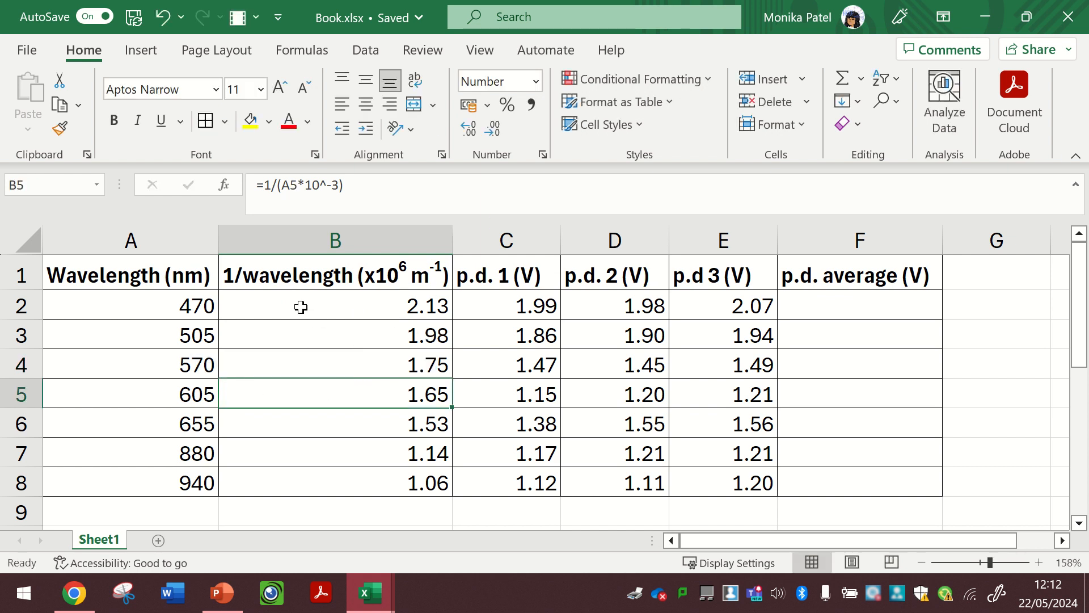
# - Enter an AVERAGE formula in F2 that averages the three p.d. readings in C2:E2
pyautogui.click(834, 307)
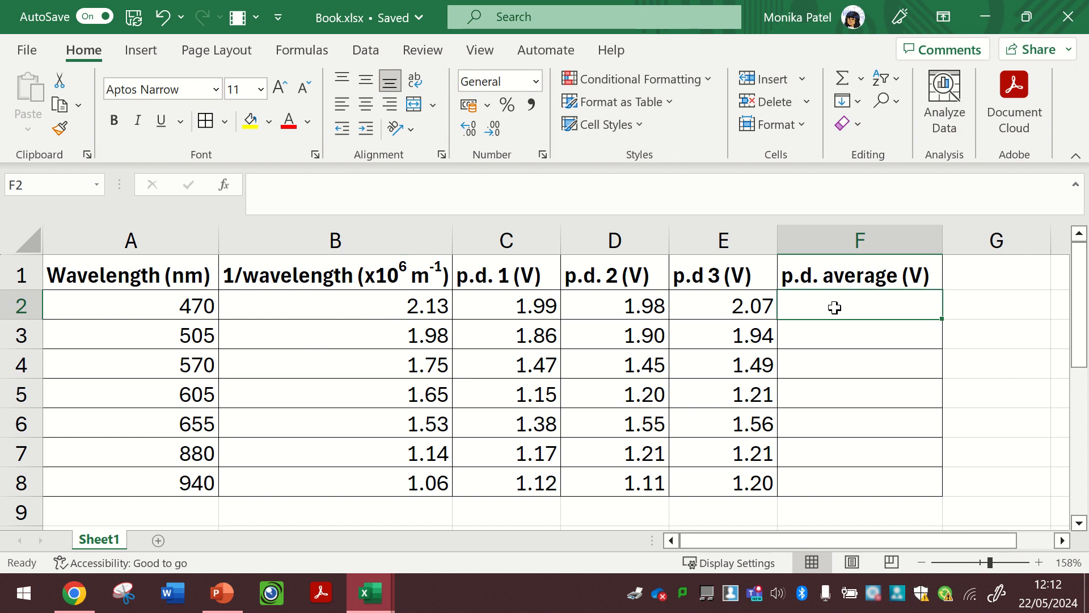
pyautogui.write('=')
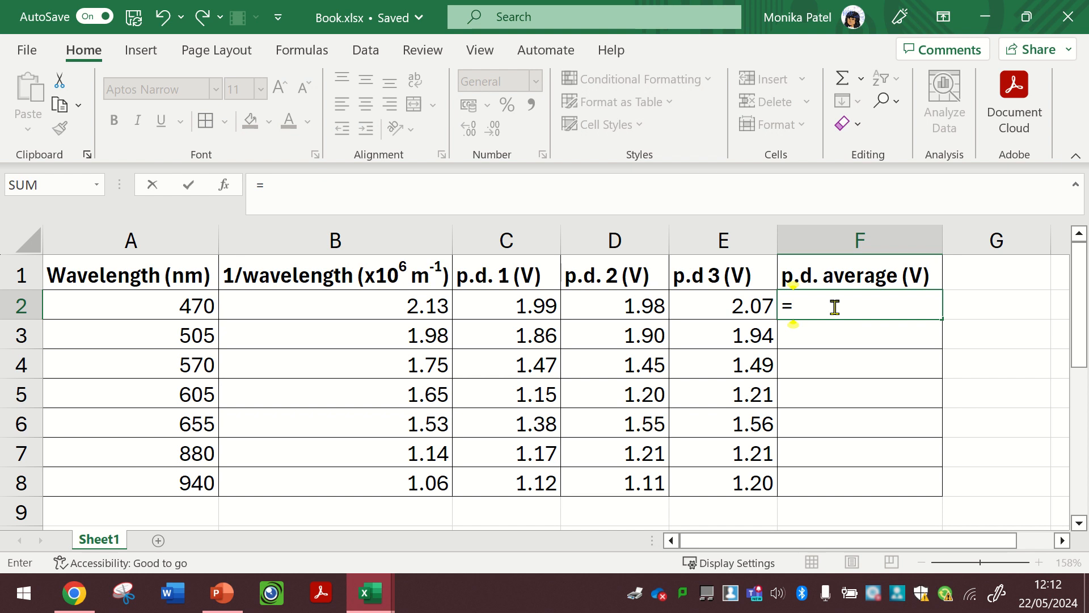
pyautogui.write('averag')
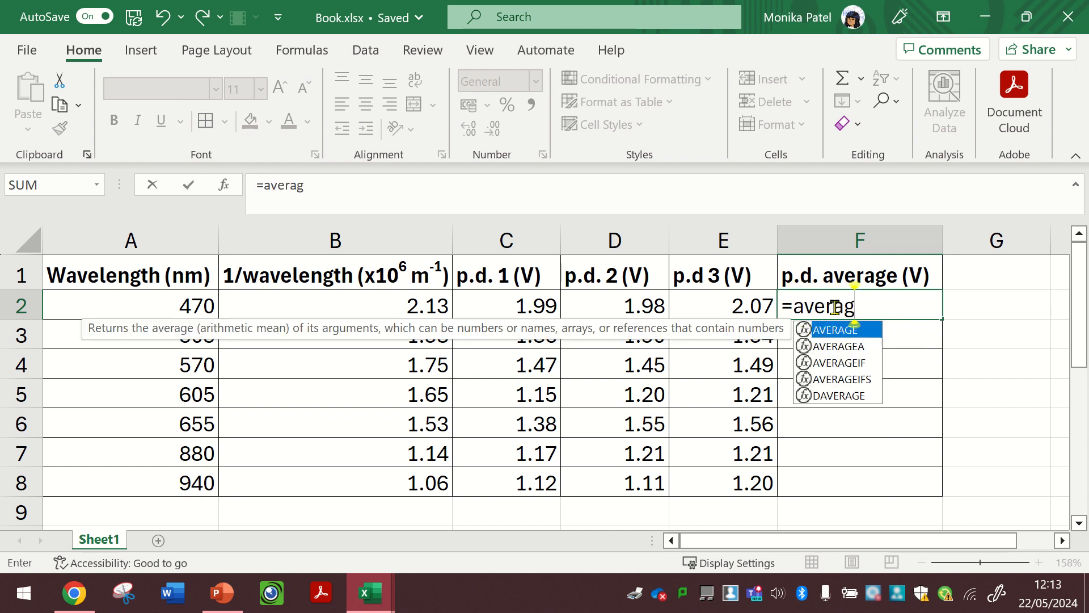
pyautogui.write('e')
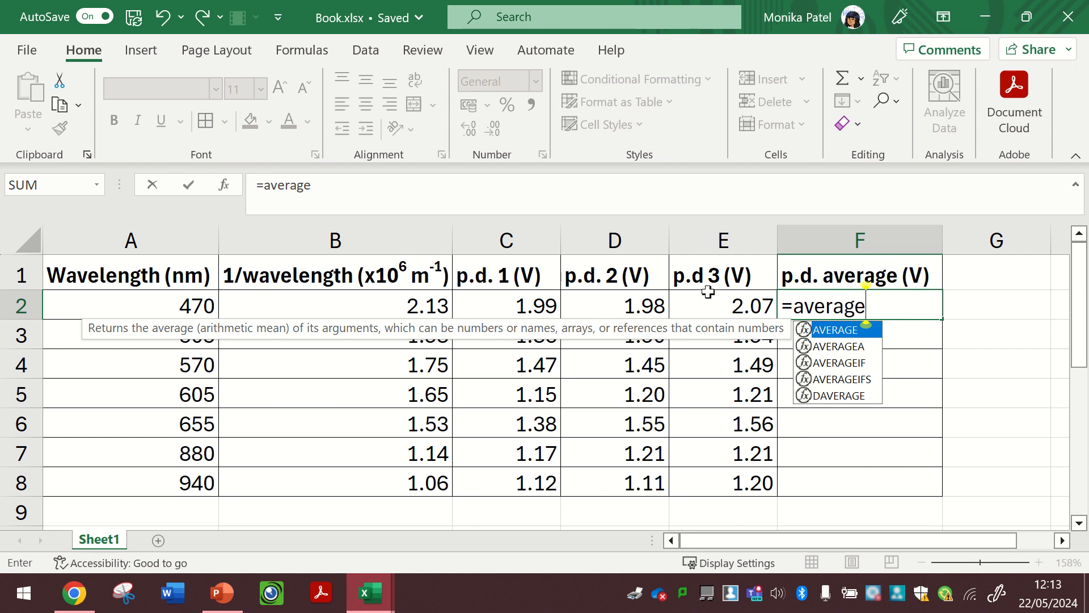
pyautogui.write('(')
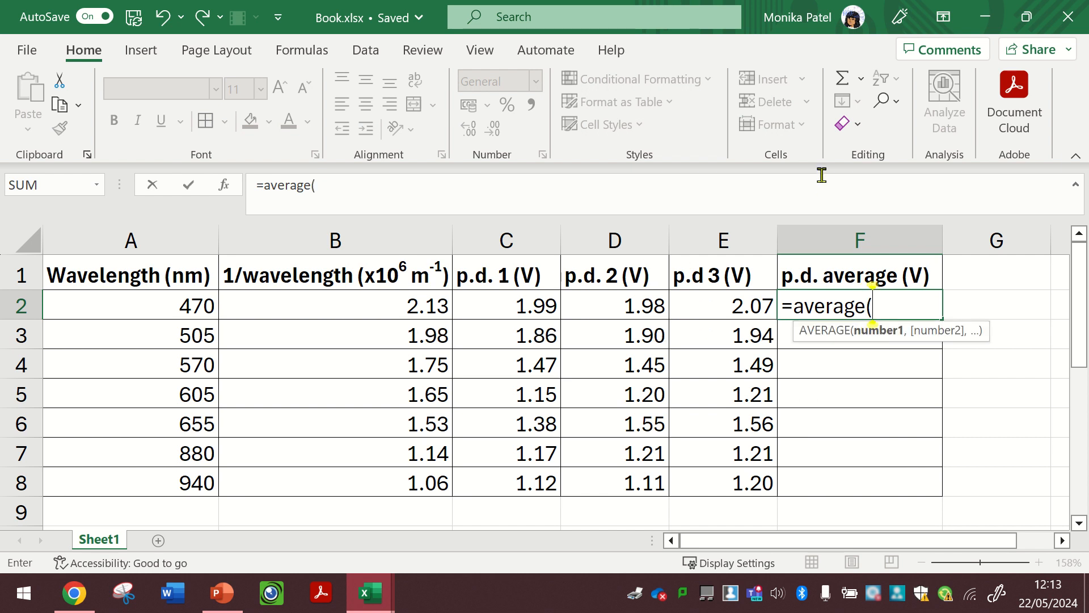
pyautogui.click(498, 298)
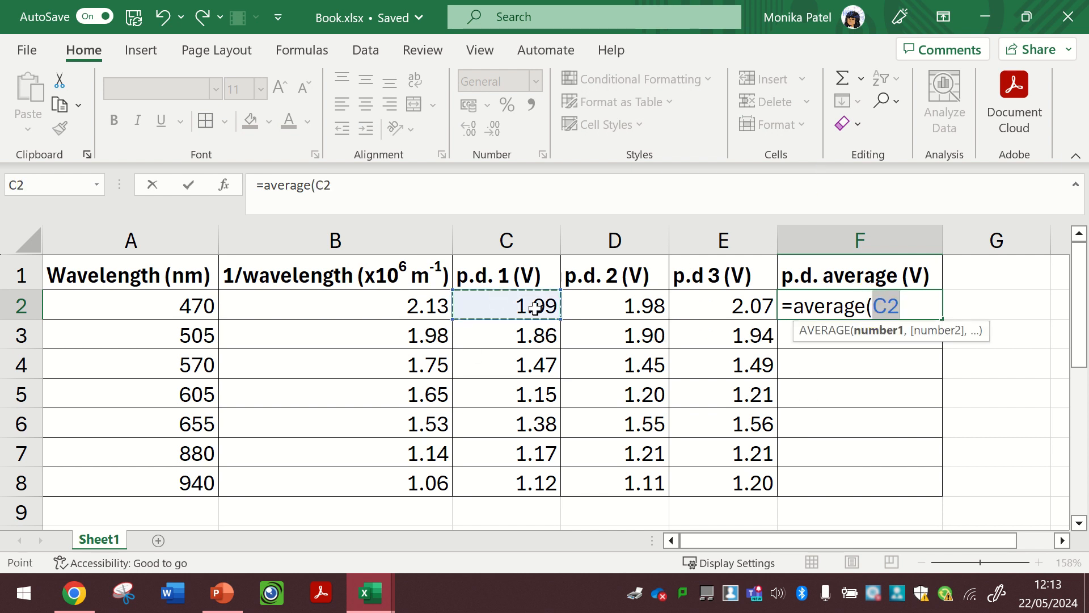
pyautogui.moveTo(535, 308); pyautogui.dragTo(703, 305)
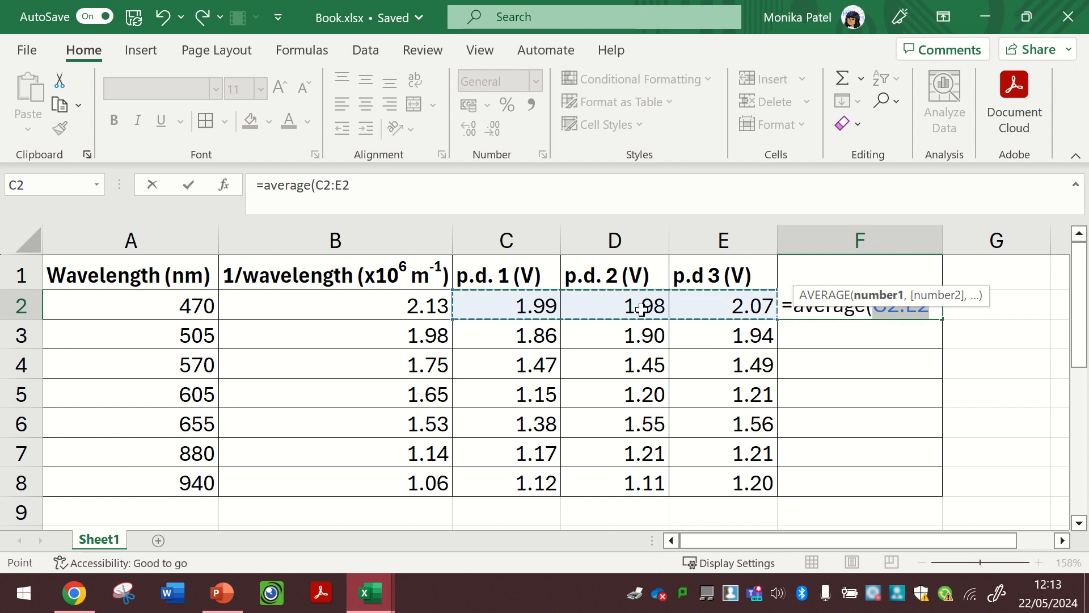
pyautogui.write(')')
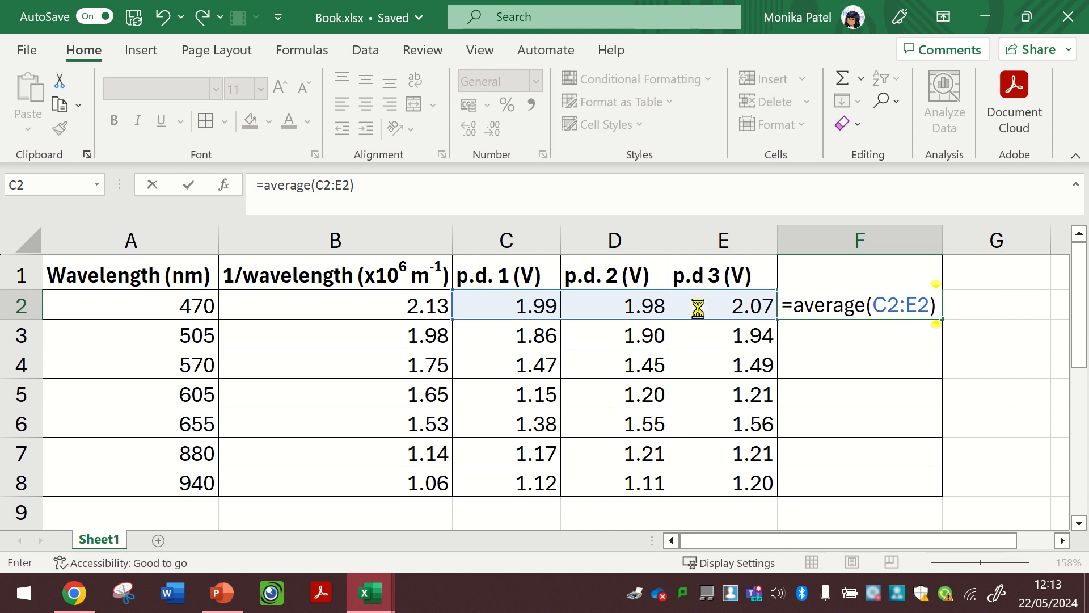
pyautogui.press('Return')
# - Fill the F2 average formula down through F8
pyautogui.click(928, 306)
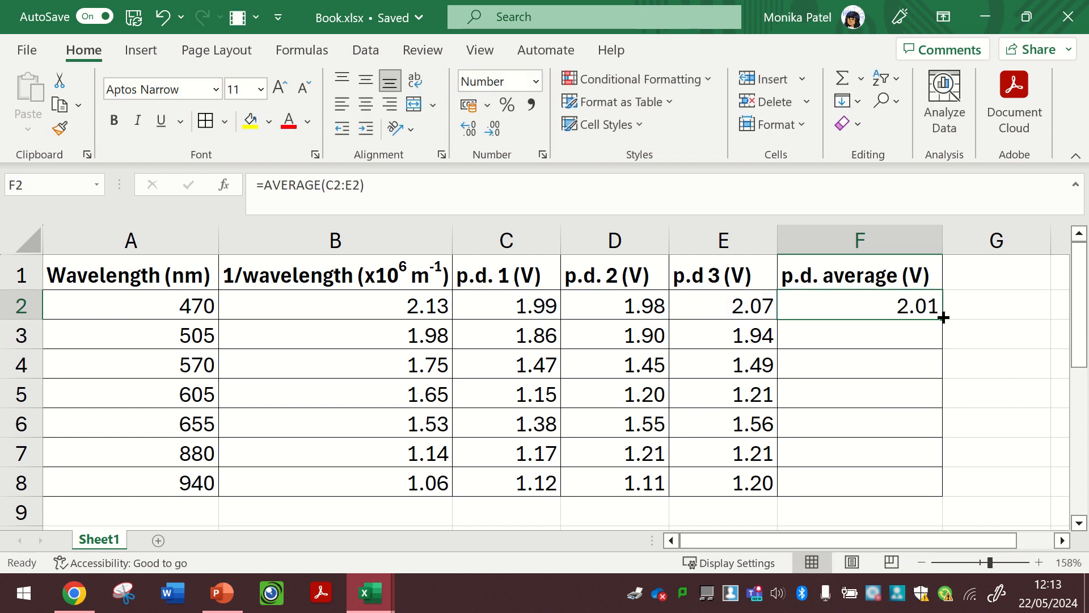
pyautogui.moveTo(865, 321); pyautogui.dragTo(716, 183)
pyautogui.click(583, 353)
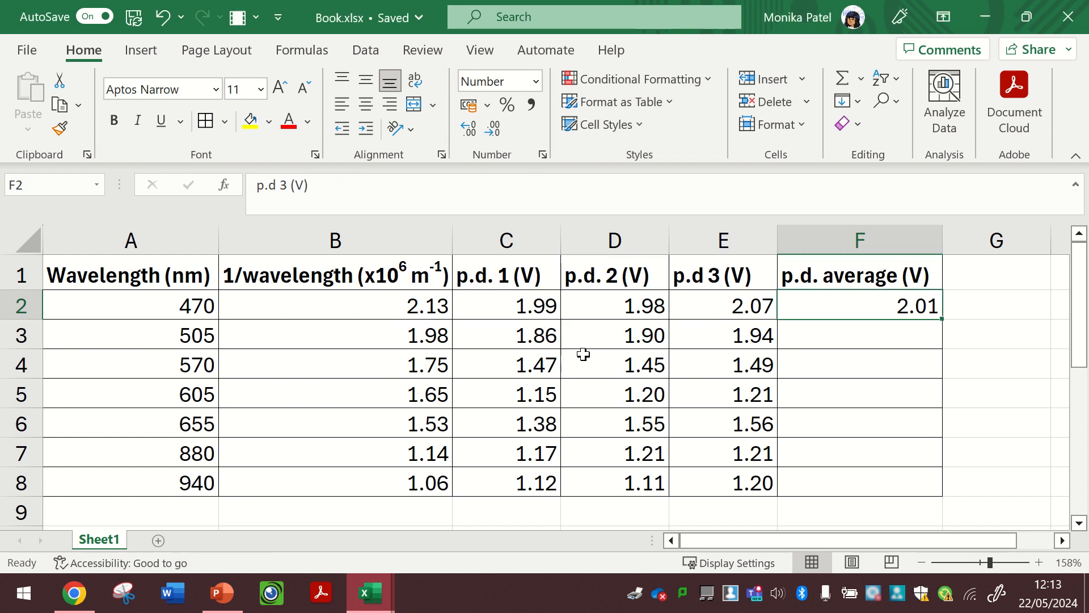
pyautogui.click(671, 199)
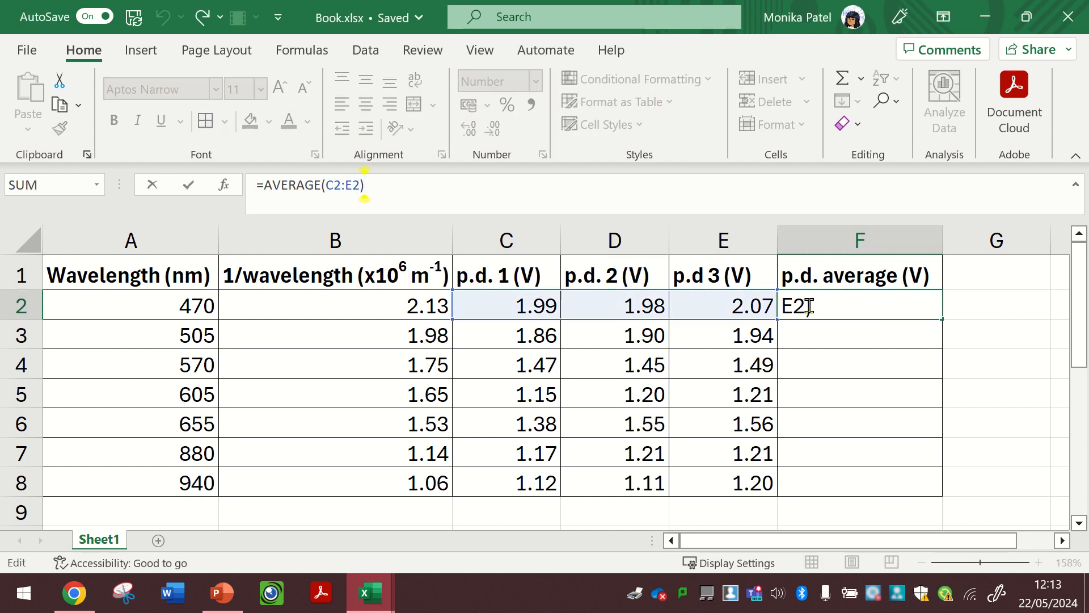
pyautogui.doubleClick(840, 305)
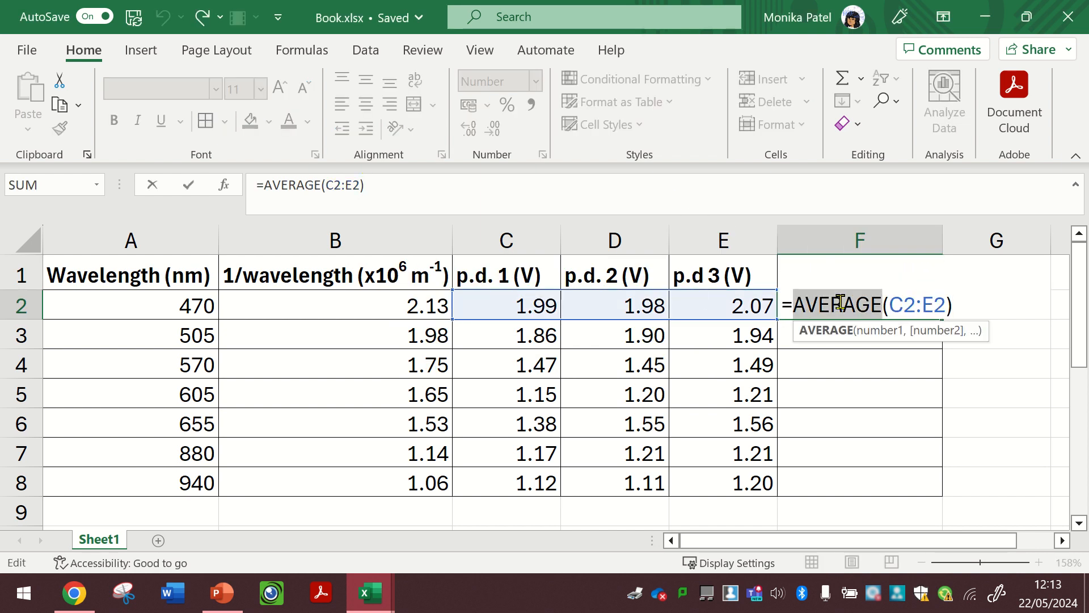
pyautogui.doubleClick(918, 305)
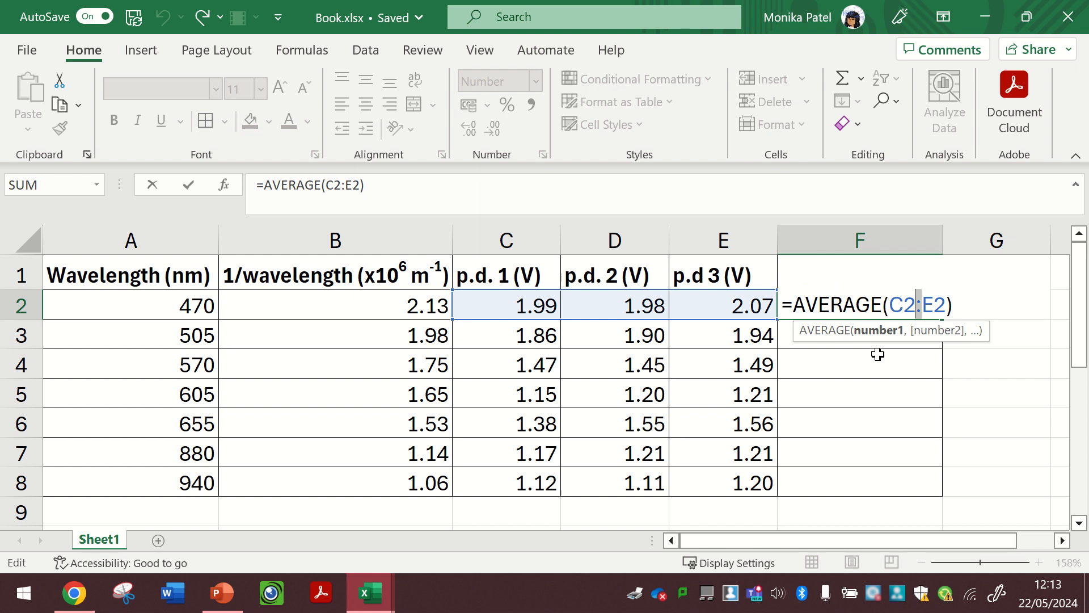
pyautogui.press('Return')
pyautogui.click(903, 307)
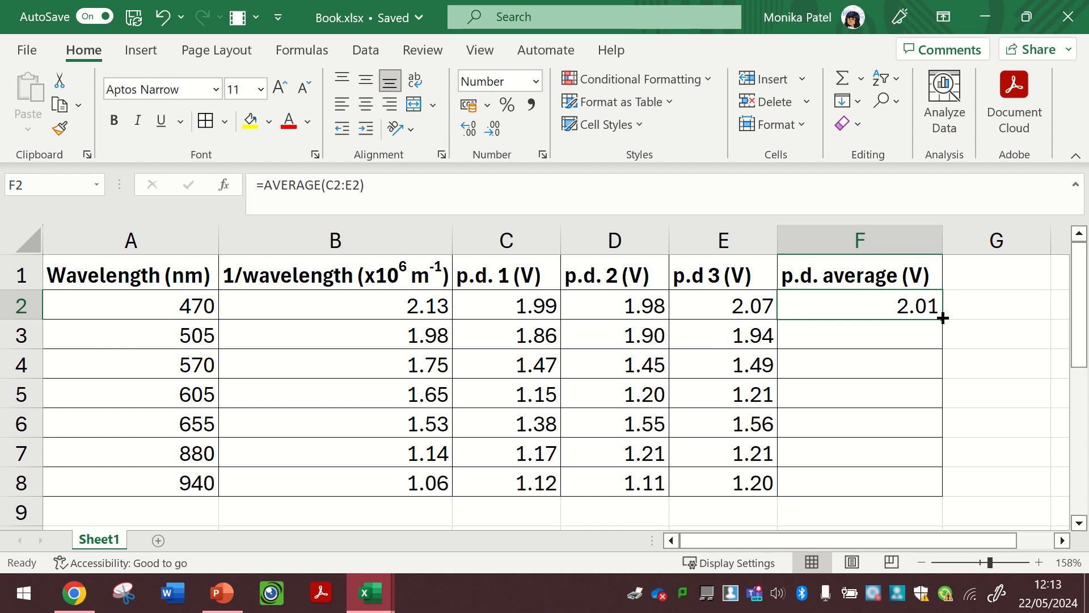
pyautogui.moveTo(943, 318); pyautogui.dragTo(930, 495)
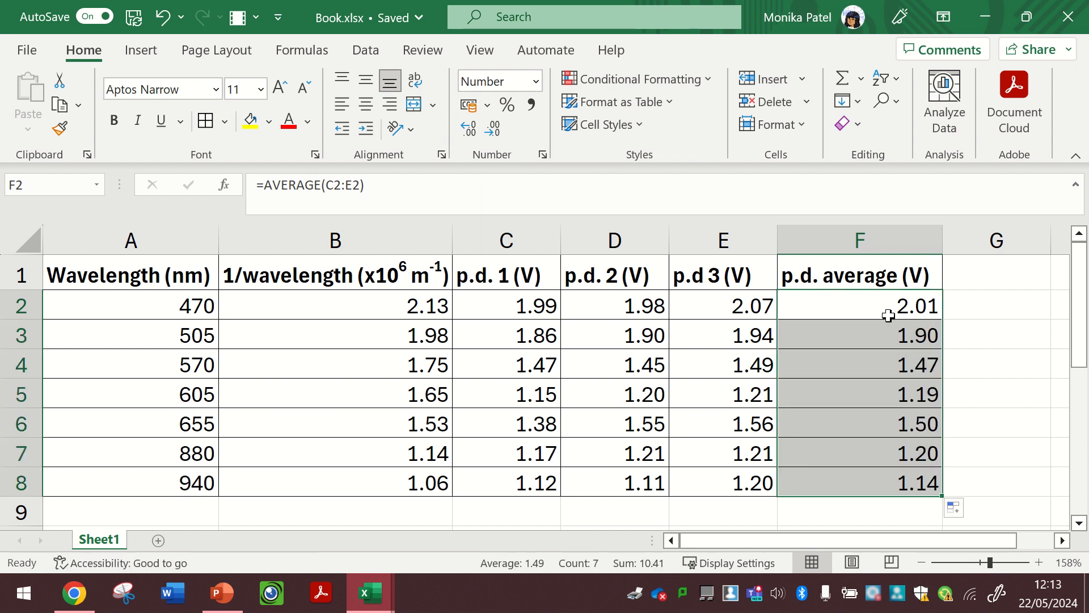
# - Try adjusting the number of decimal places shown in F2, finishing at two decimal places
pyautogui.click(882, 305)
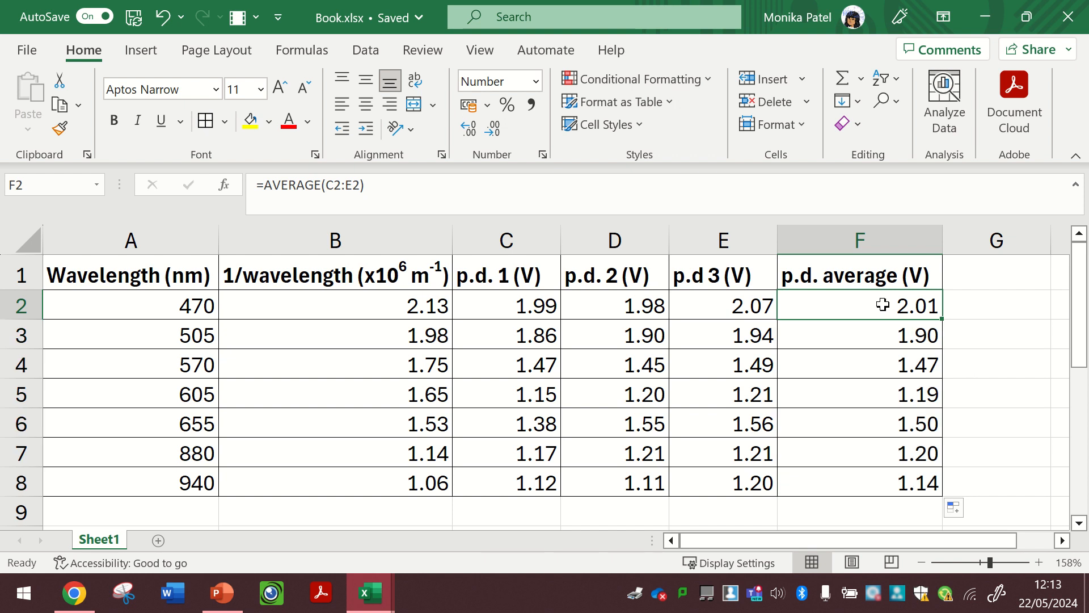
pyautogui.click(495, 130)
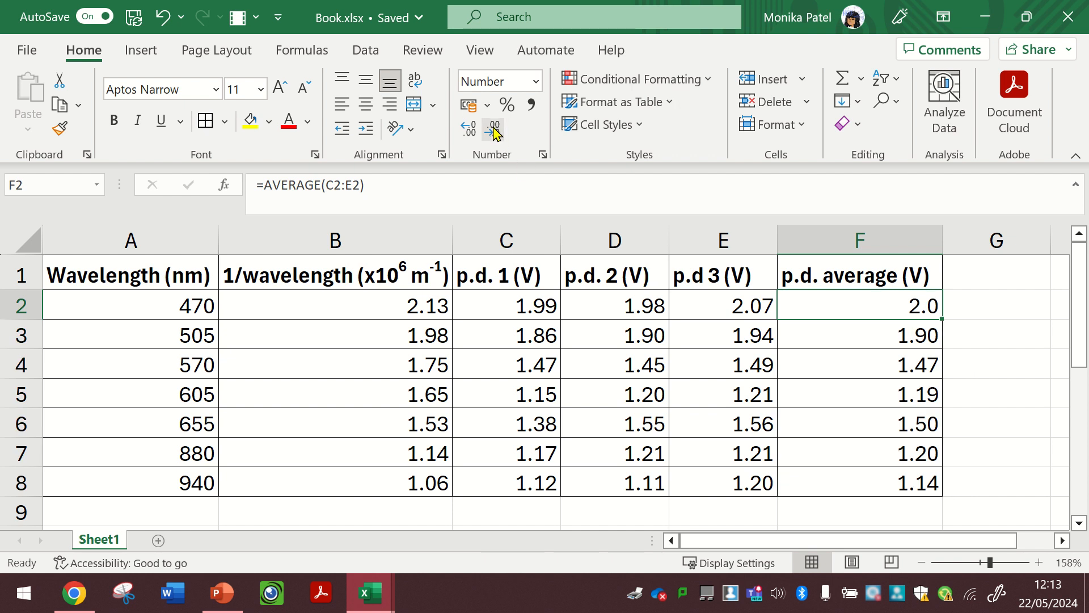
pyautogui.click(494, 131)
pyautogui.click(469, 130)
pyautogui.click(469, 131)
pyautogui.click(469, 130)
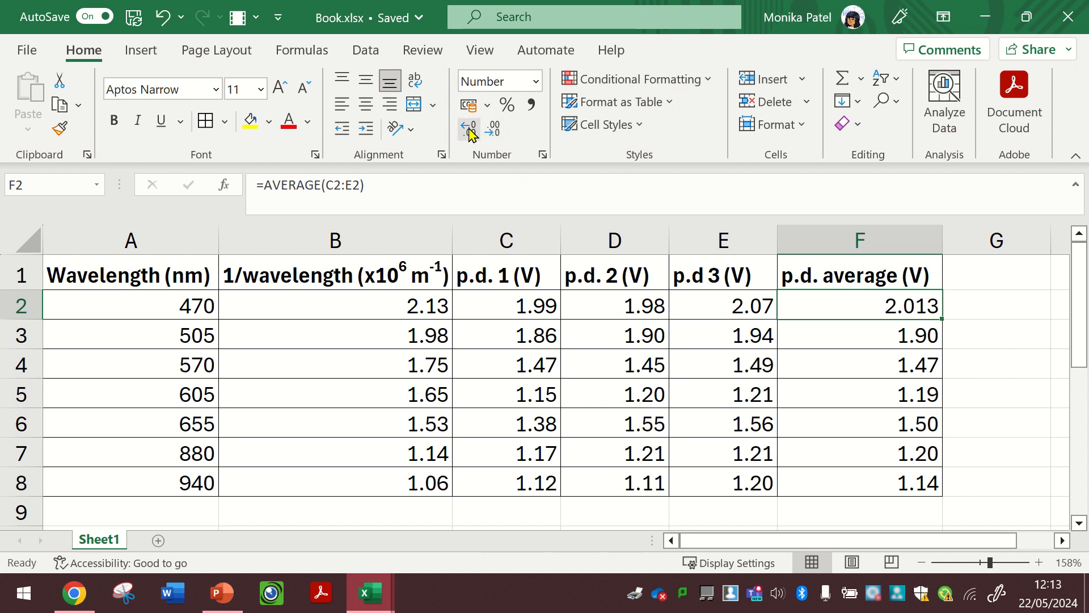
pyautogui.click(469, 130)
pyautogui.click(491, 130)
pyautogui.click(491, 130)
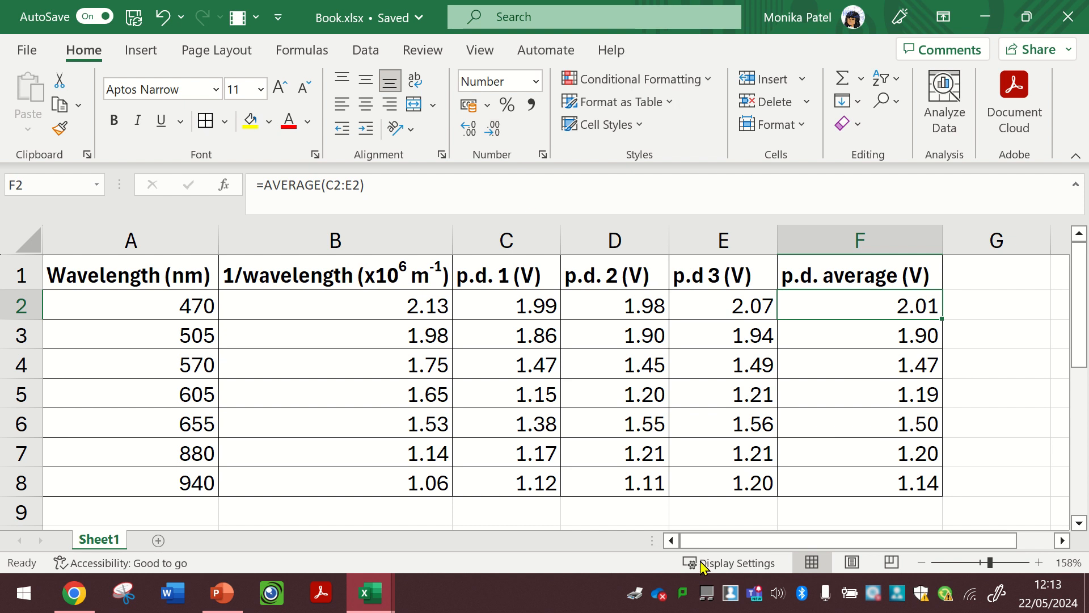
# - Check the copied average formulas in column F and the 1/wavelength values in column B
pyautogui.click(834, 462)
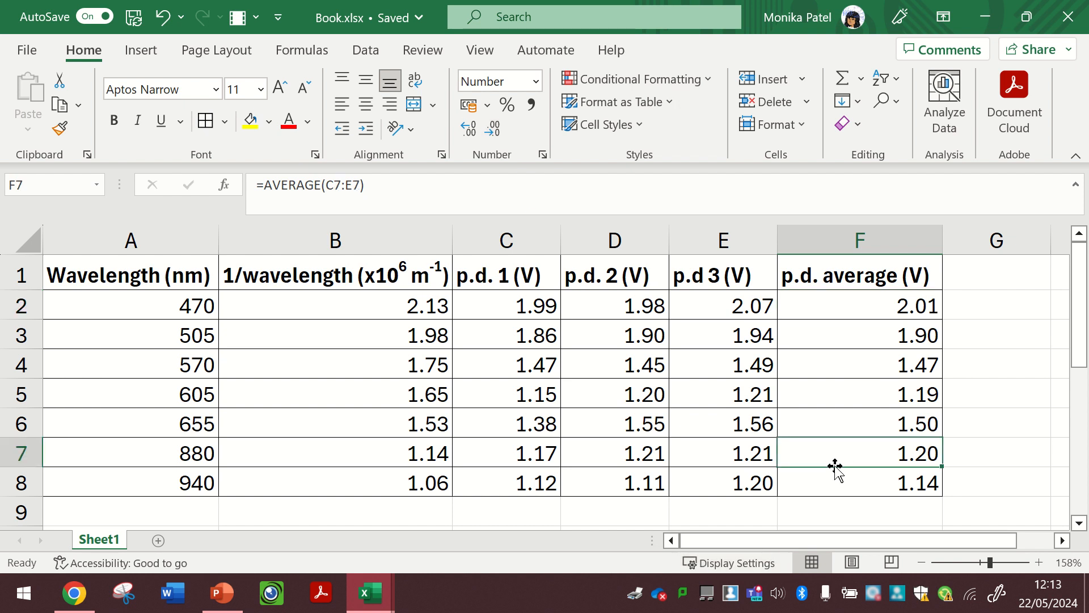
pyautogui.moveTo(335, 308); pyautogui.dragTo(333, 482)
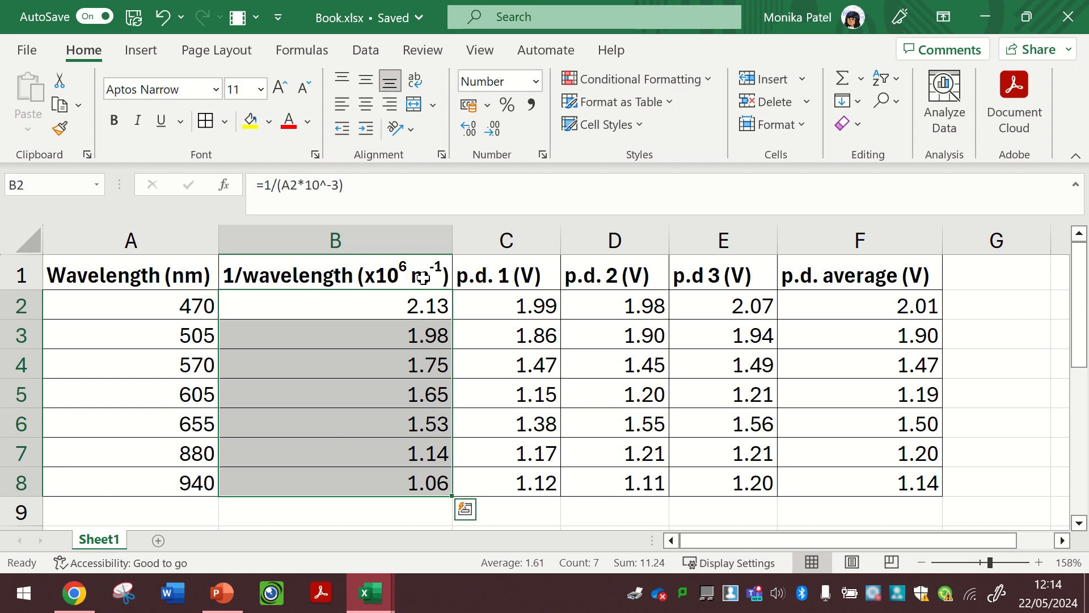
pyautogui.click(881, 303)
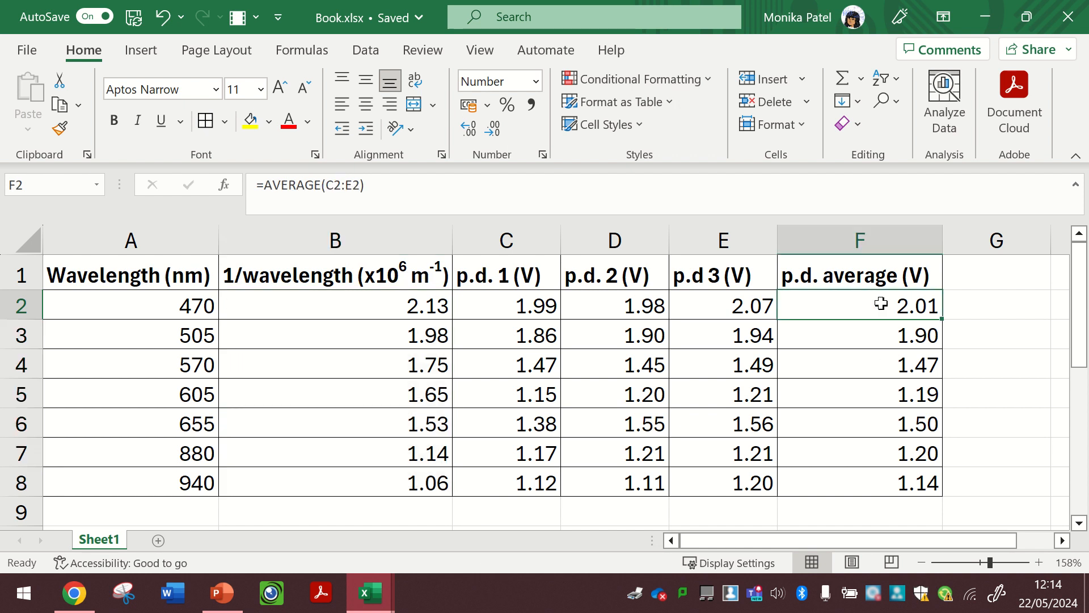
pyautogui.click(883, 485)
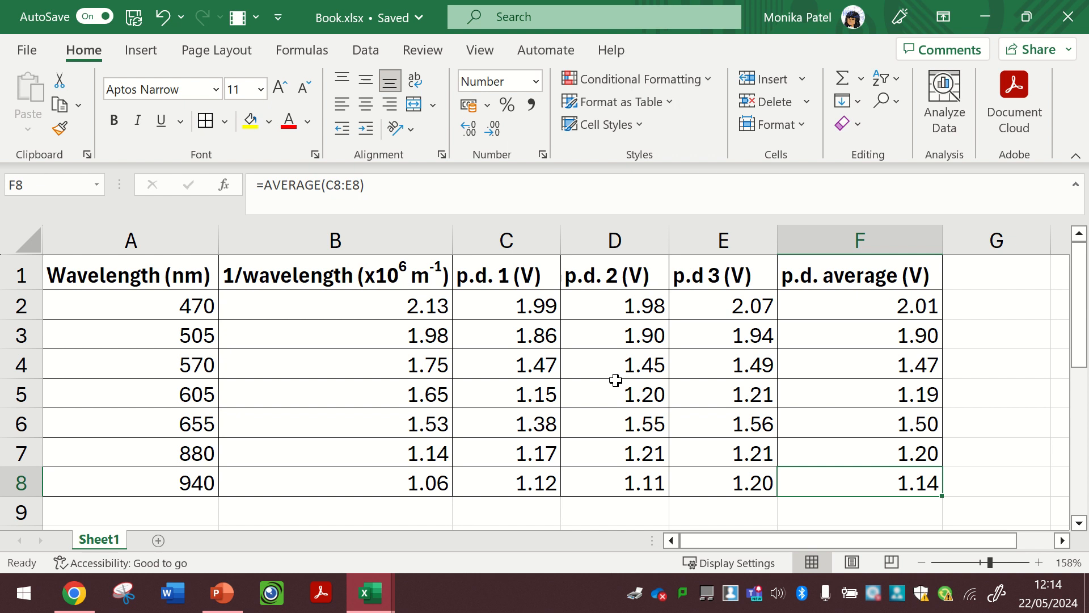